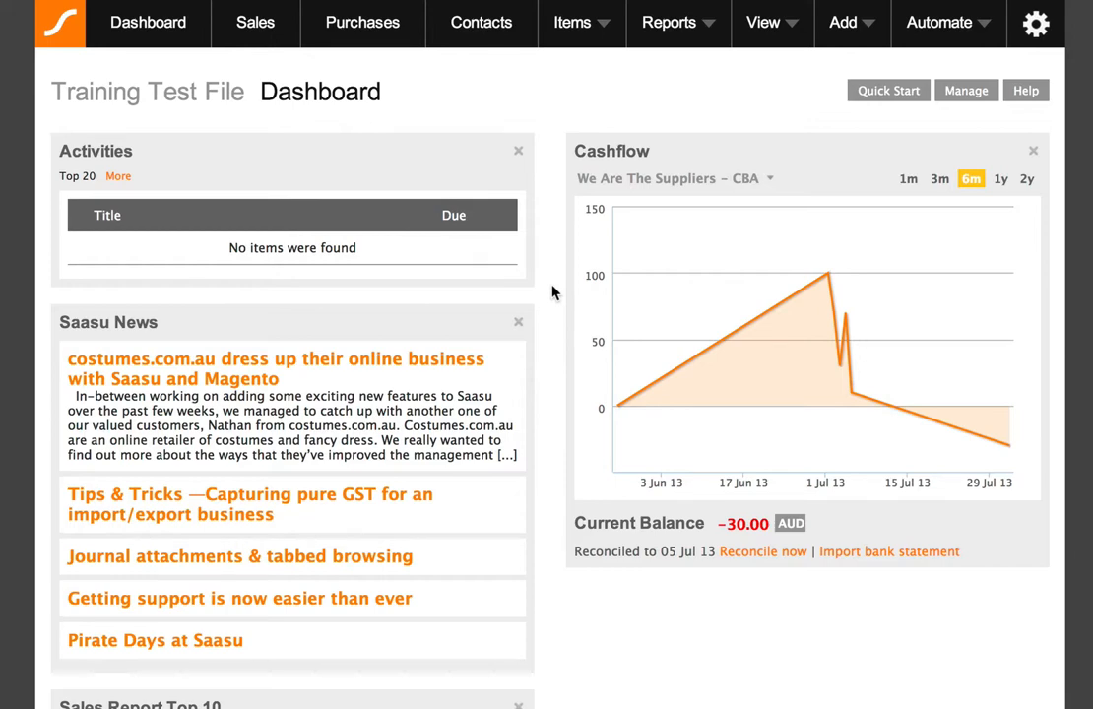
Open the payroll employees list and start adding a new employee.
left_click(772, 26)
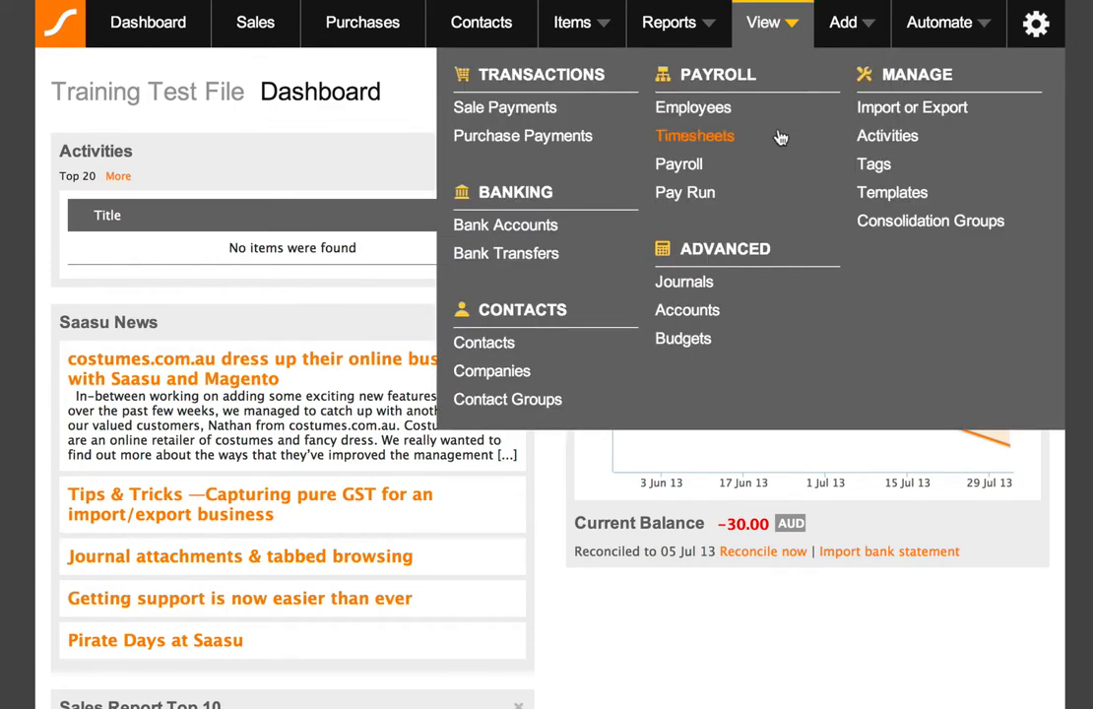
left_click(713, 115)
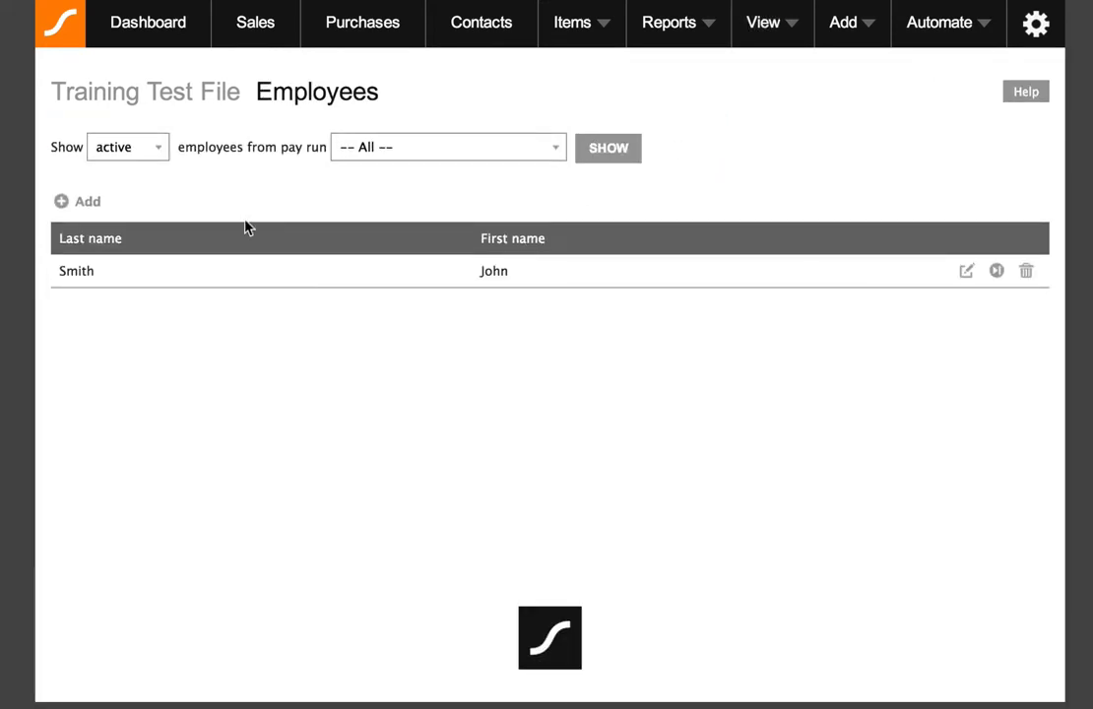
left_click(78, 204)
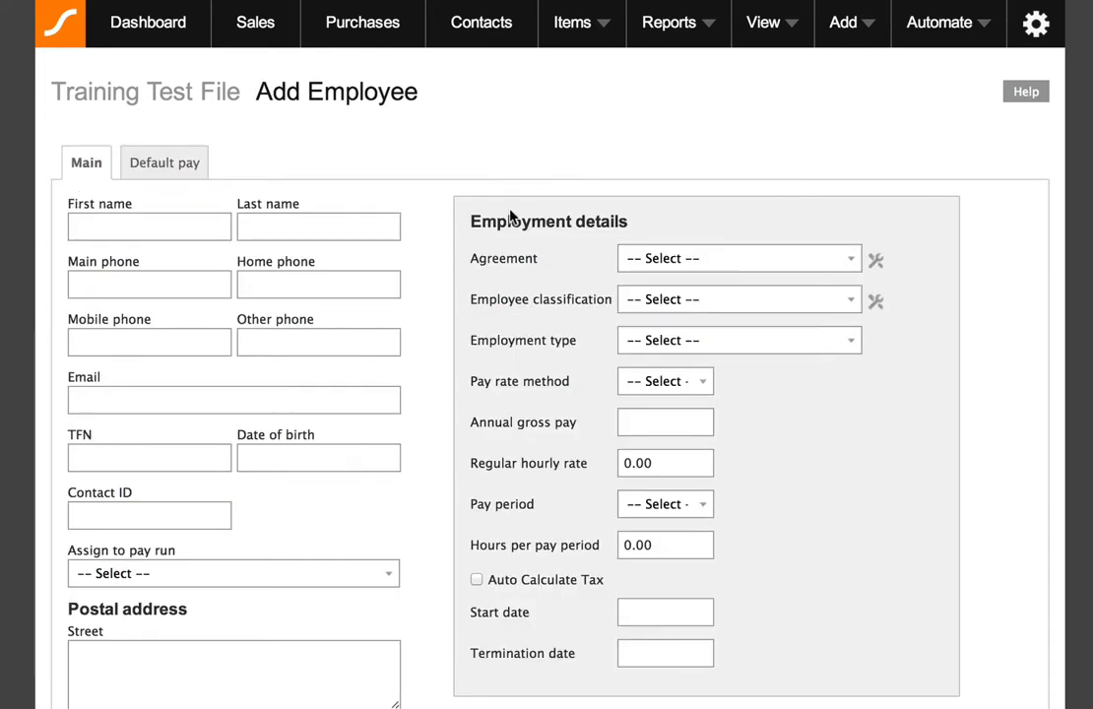
Fill in the new employee's first and last name, main phone, e-mail address and tax file number.
scroll(433, 221, "down", 1)
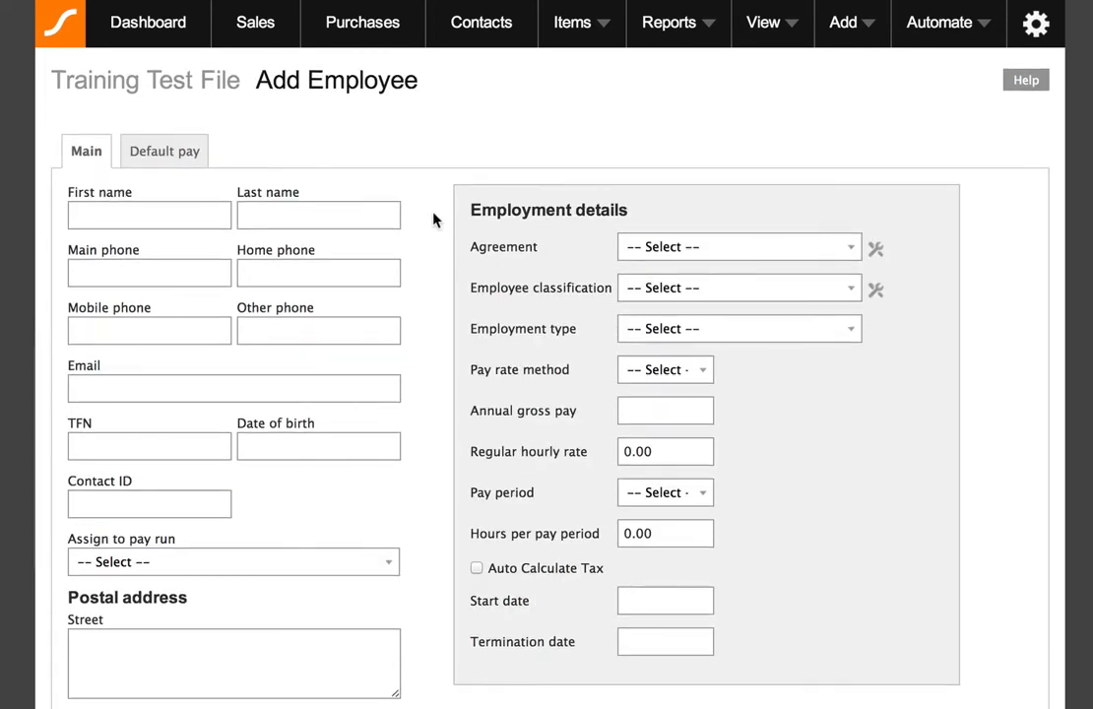
scroll(433, 220, "down", 1)
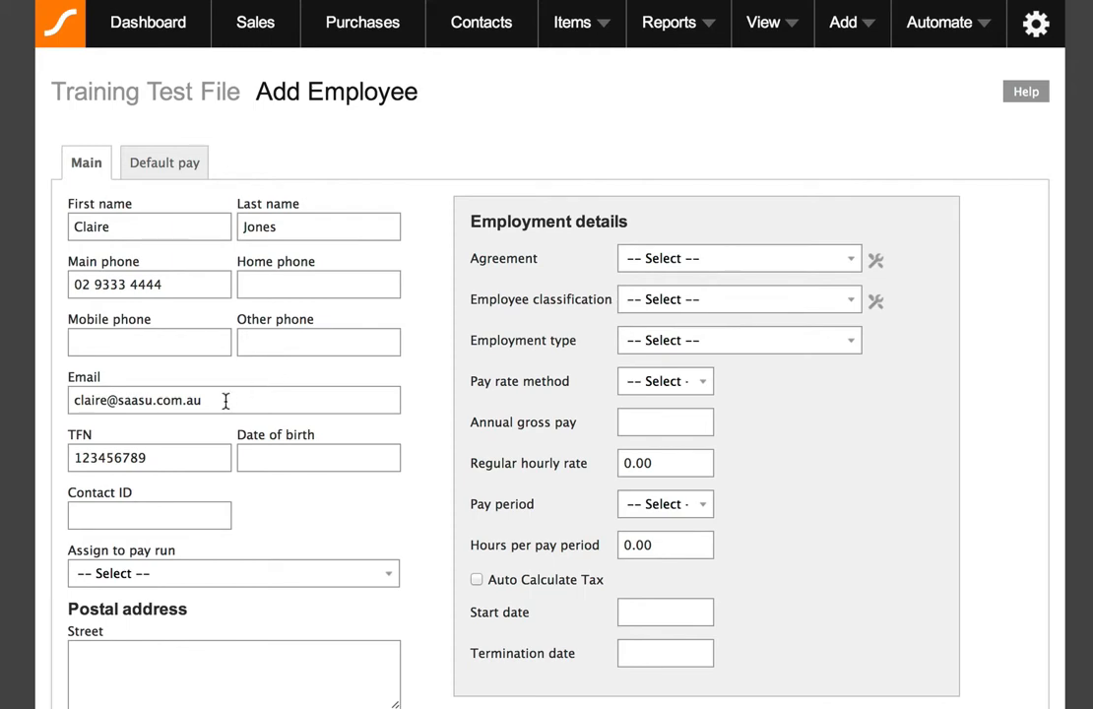
left_click_drag(216, 402, 57, 403)
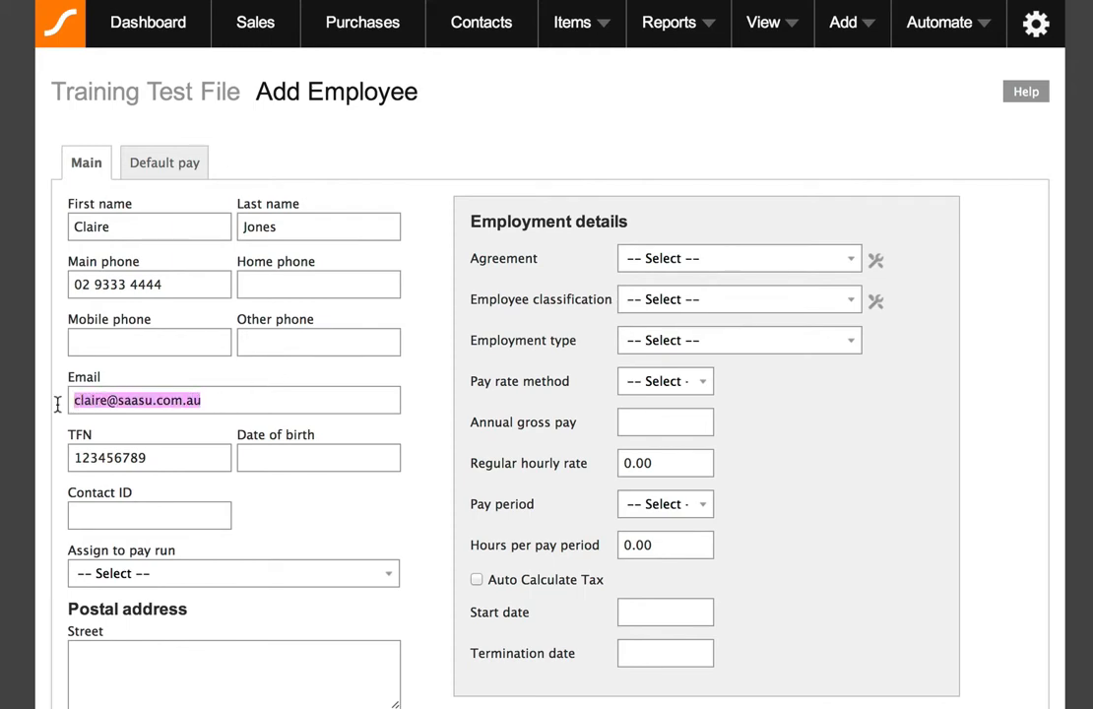
left_click(215, 400)
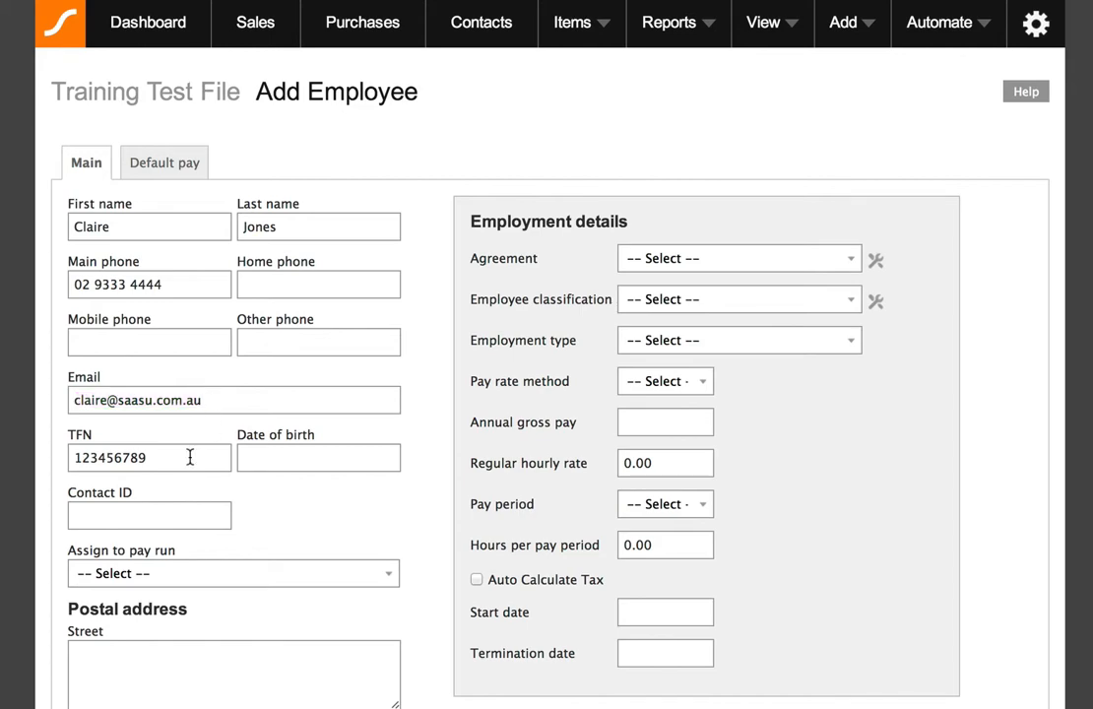
Enter the employee's postal address, country and bank account details, leaving the pay run unassigned.
scroll(456, 408, "down", 4)
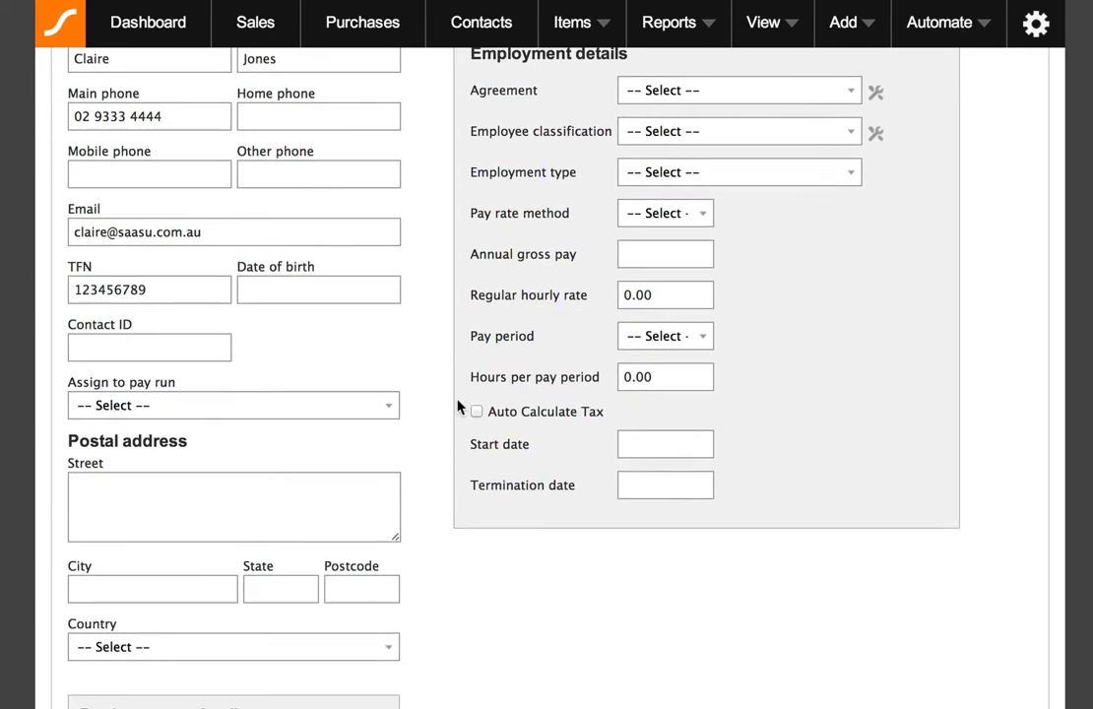
scroll(457, 408, "down", 4)
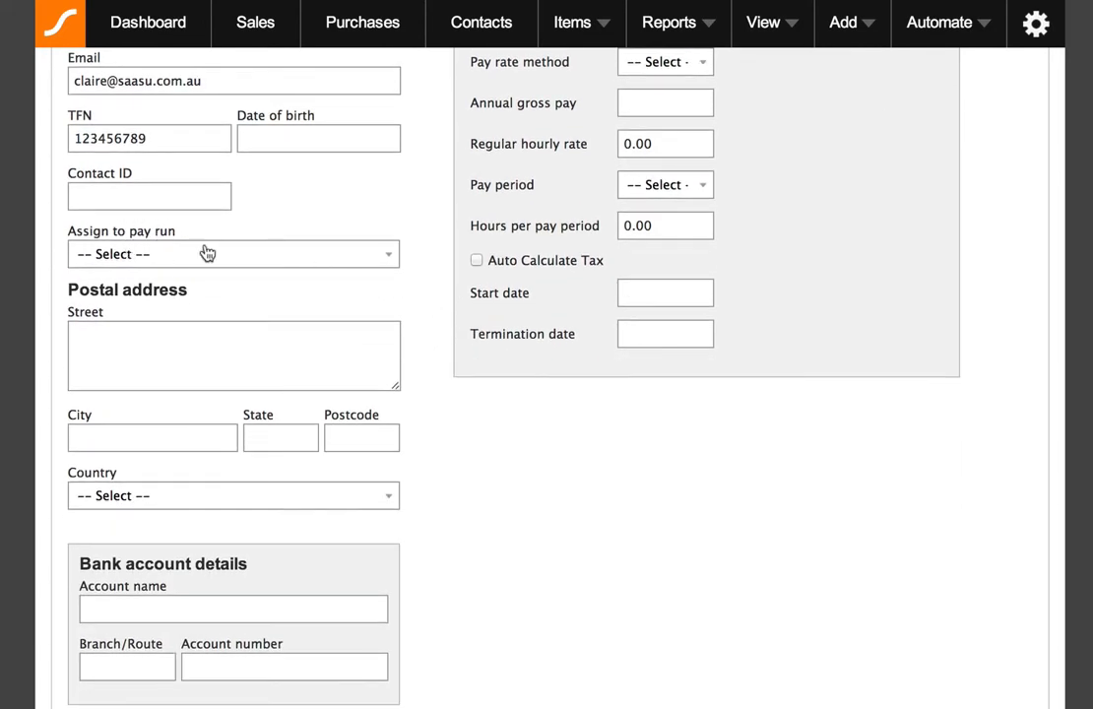
left_click(385, 258)
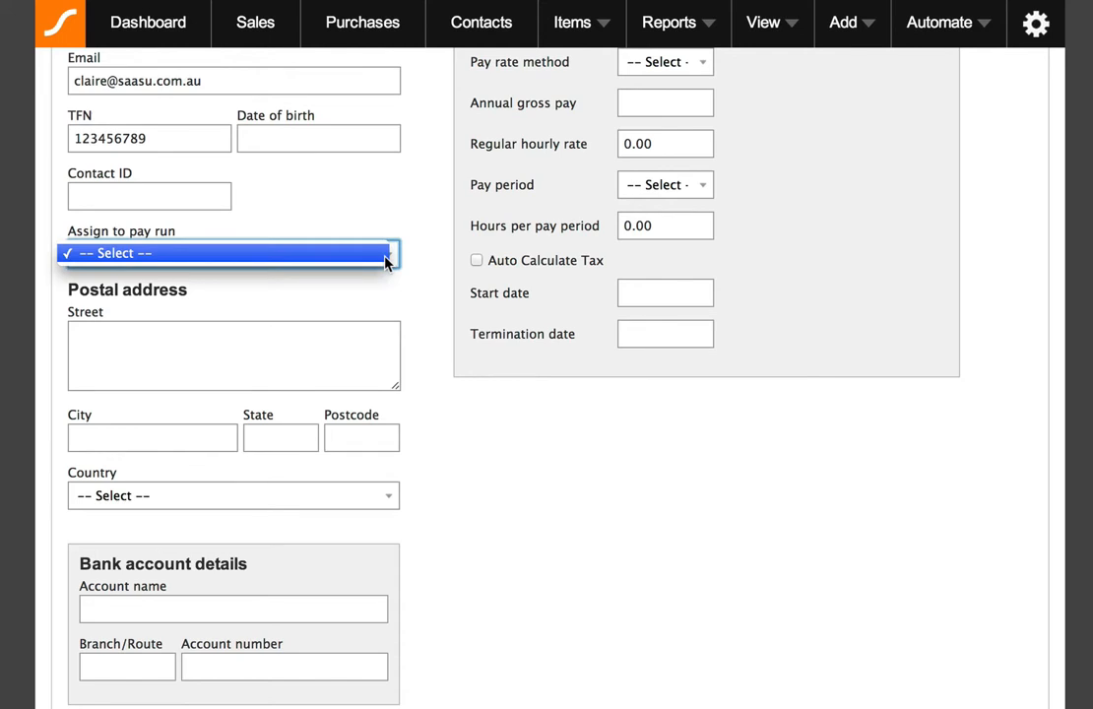
left_click(354, 258)
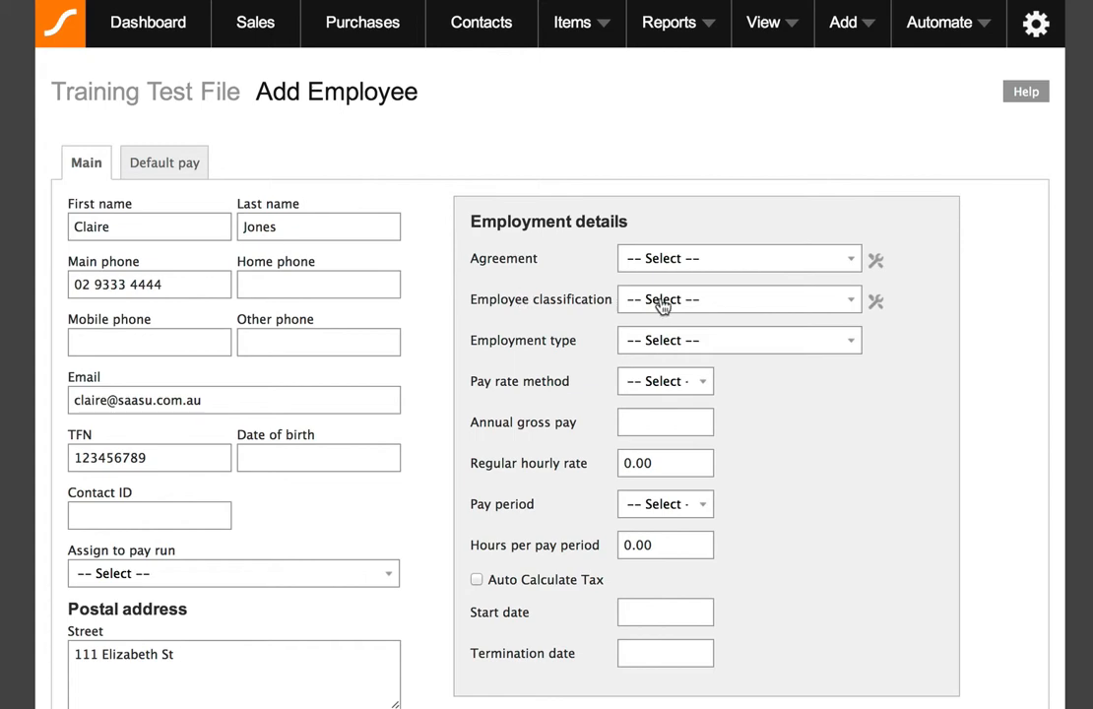
Save the new employee without an agreement, accepting the TFN and default pay warnings.
left_click(759, 256)
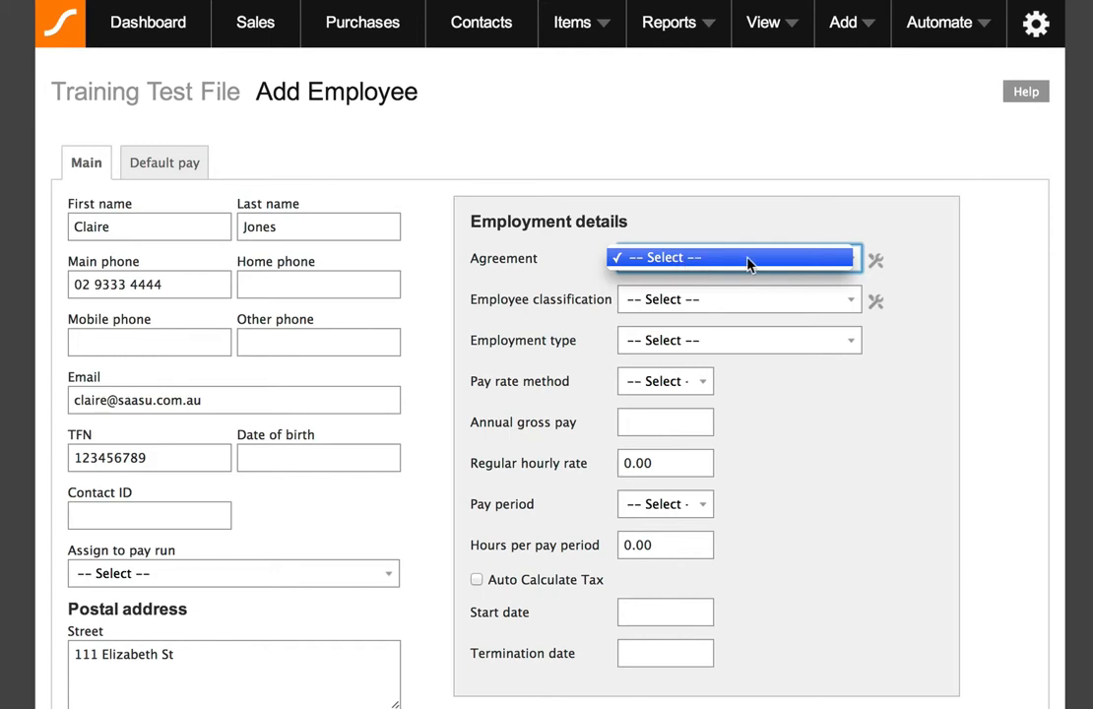
left_click(683, 261)
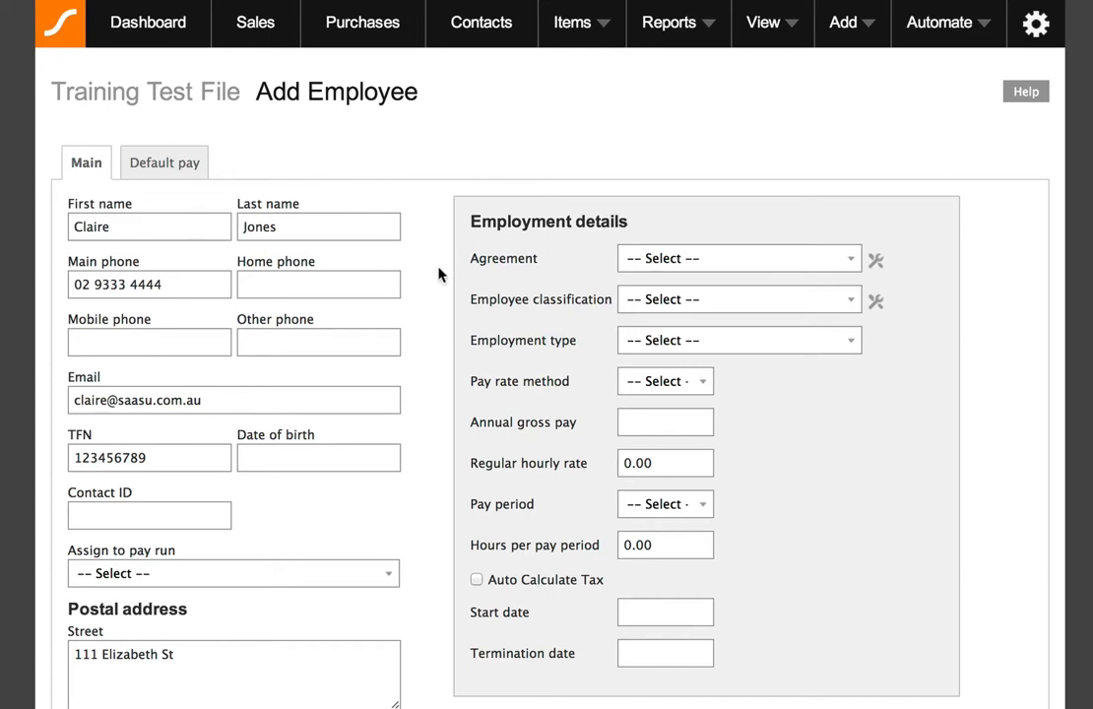
scroll(440, 275, "down", 10)
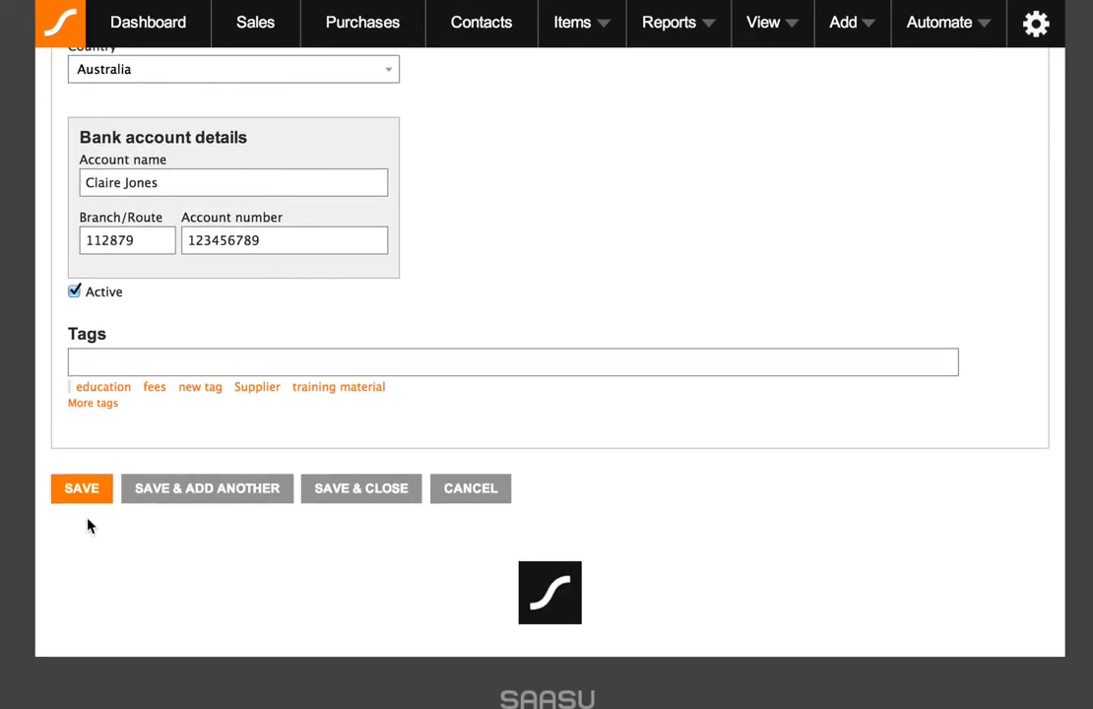
left_click(85, 492)
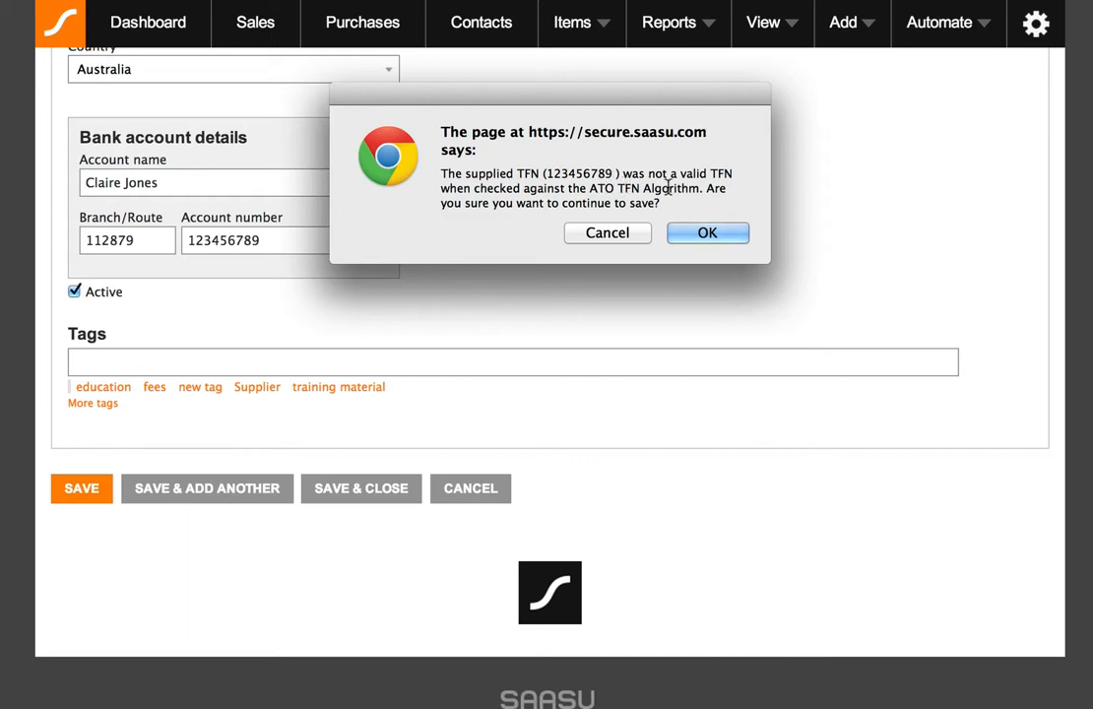
left_click(709, 237)
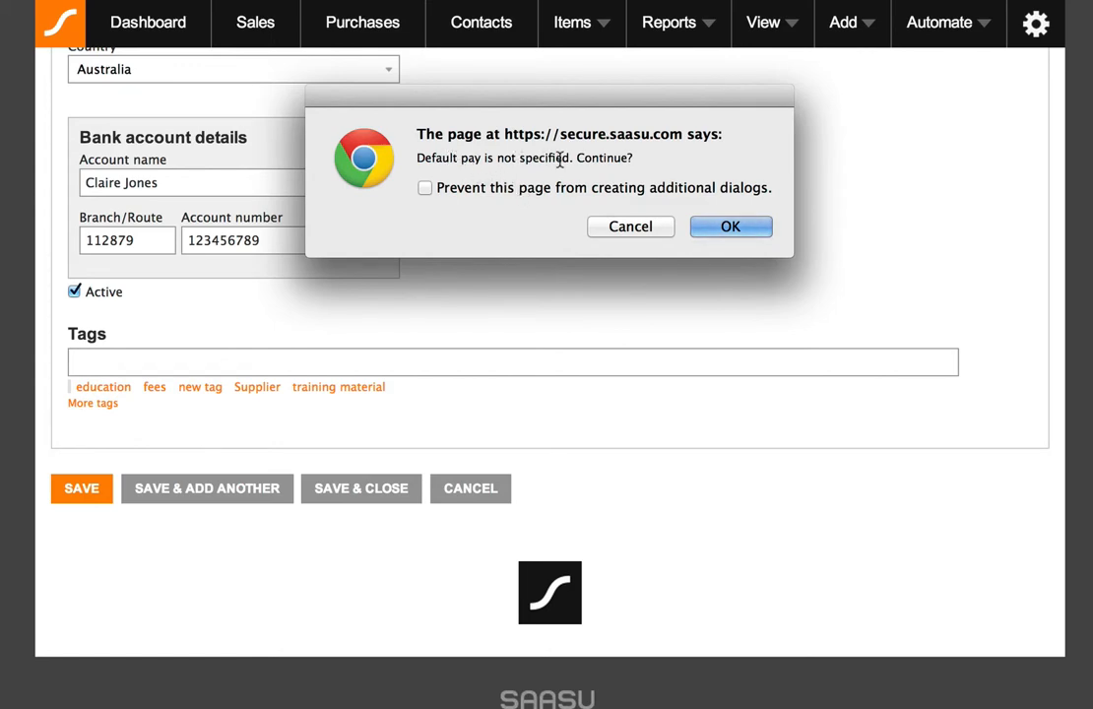
left_click(752, 229)
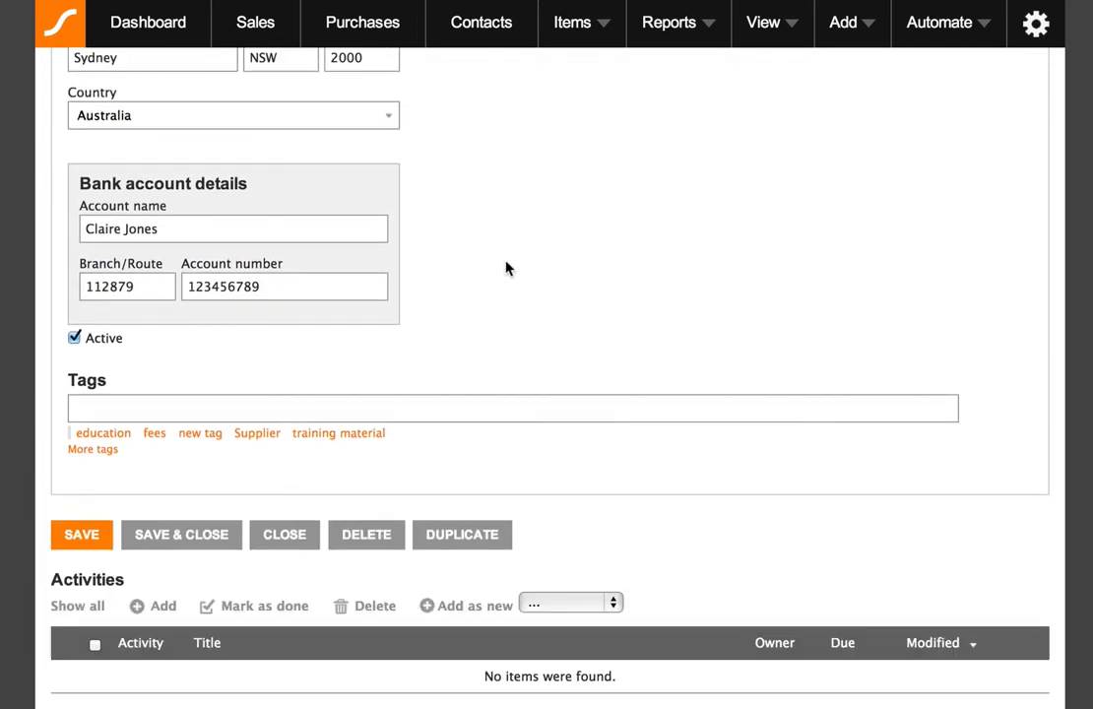
From the agreement setup, create a registered agreement named with the employee's full name plus 'Employment Agreement'.
scroll(505, 267, "up", 10)
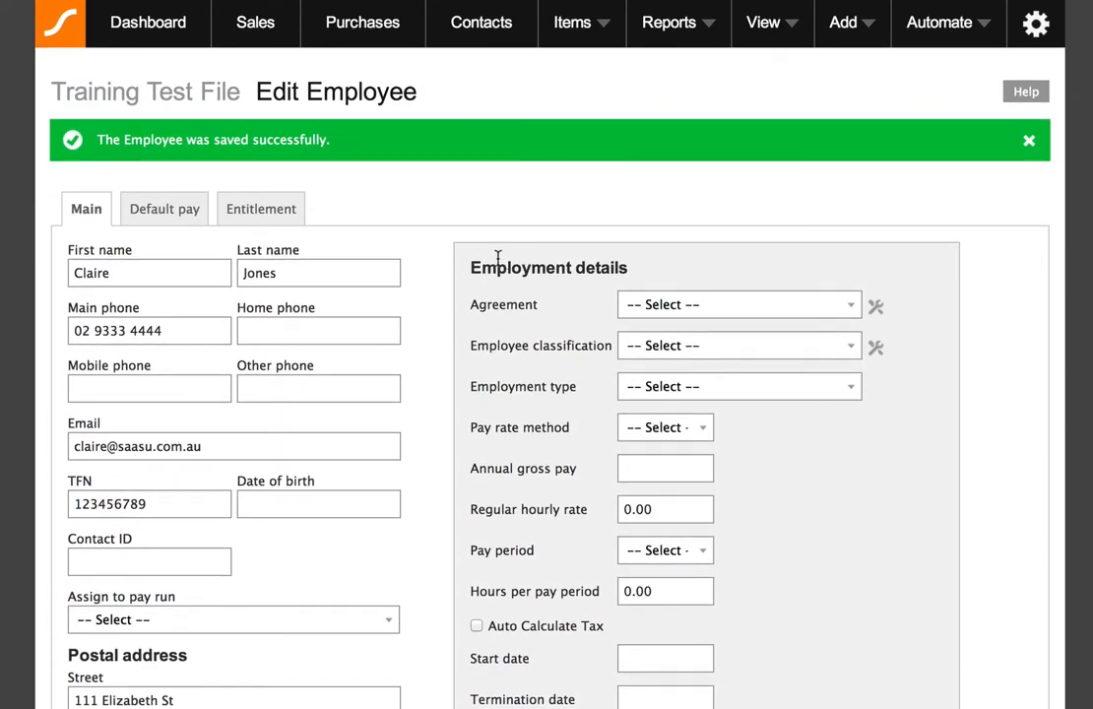
left_click(717, 307)
left_click(718, 305)
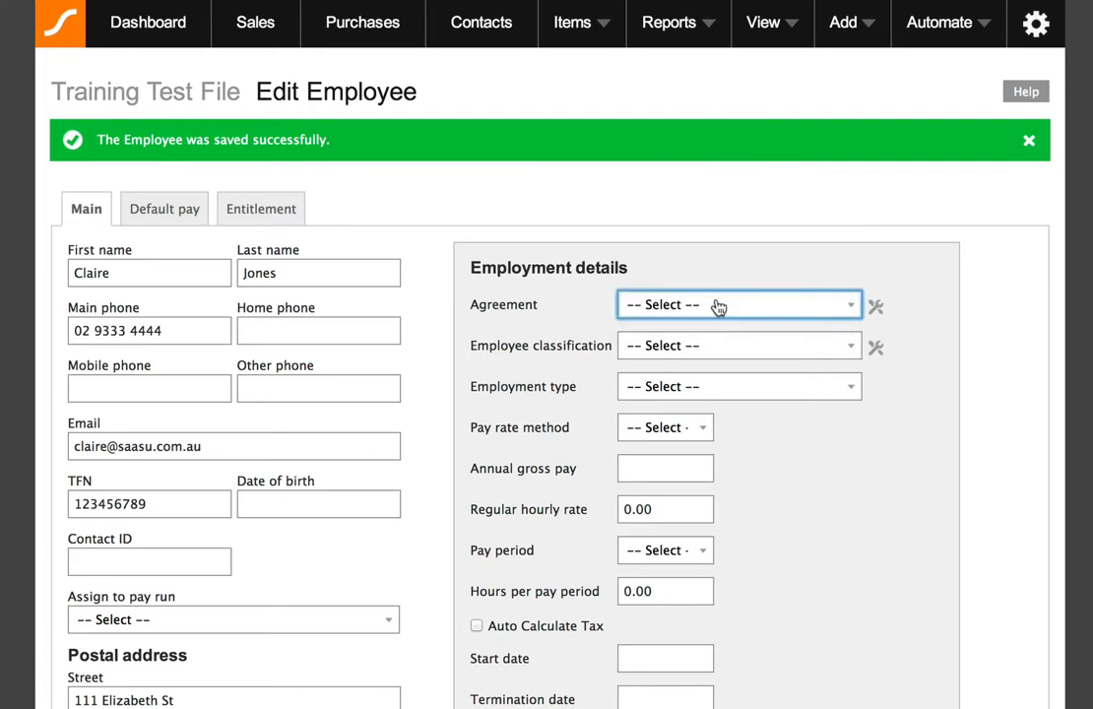
left_click(877, 309)
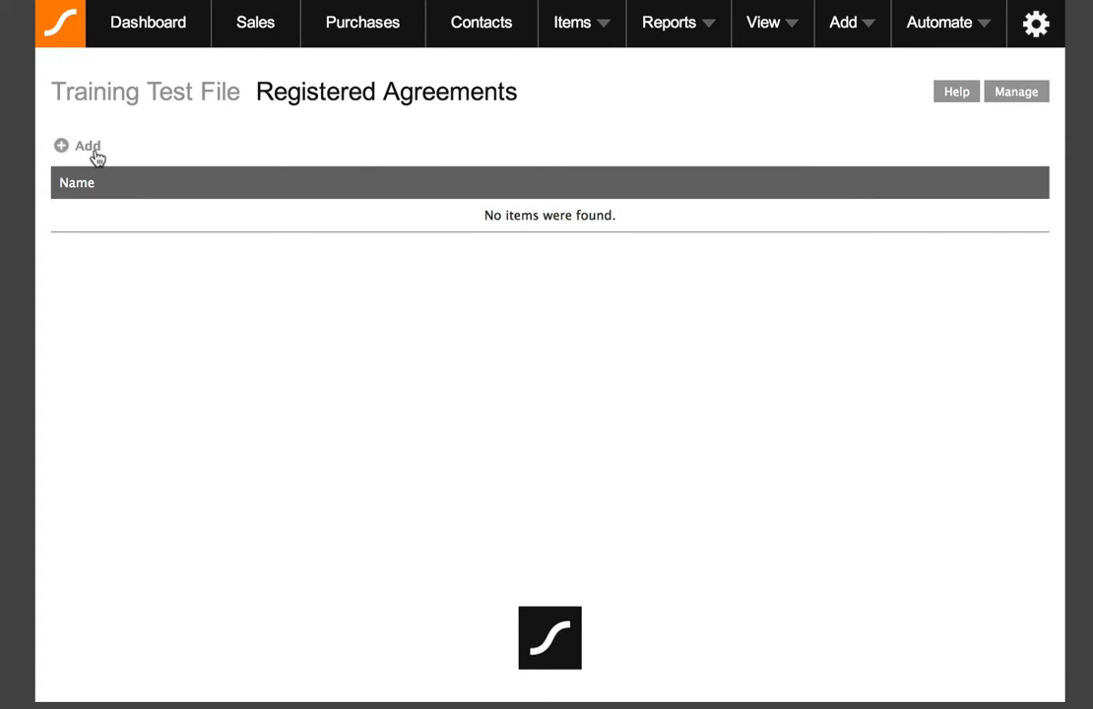
left_click(79, 149)
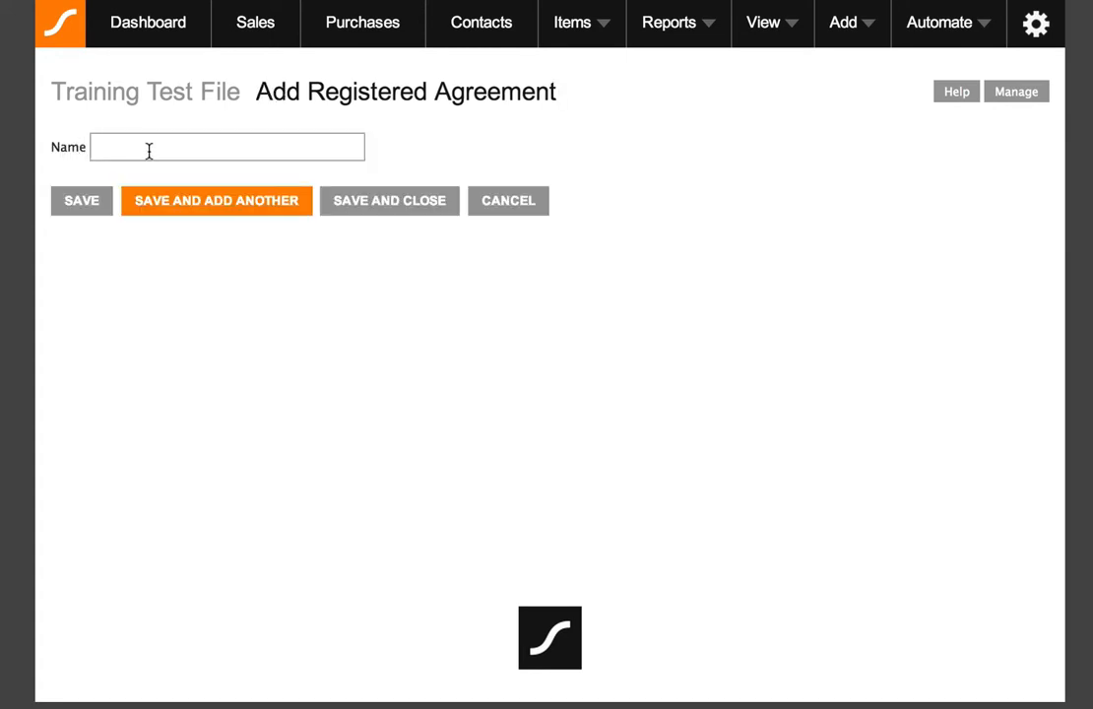
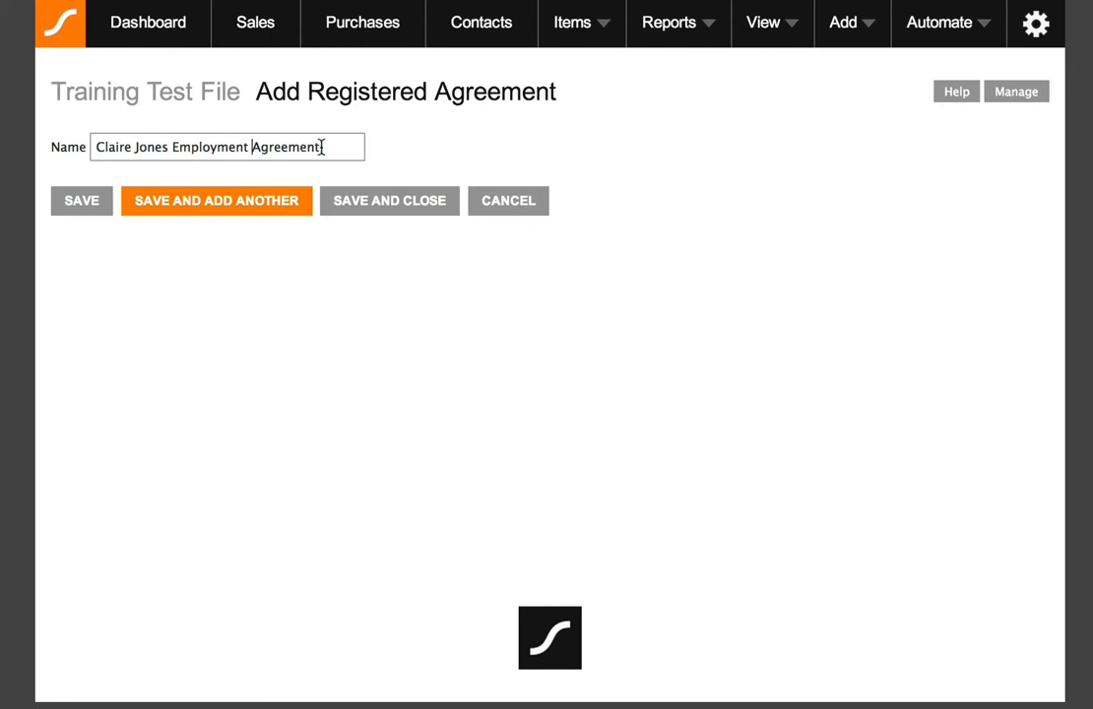
left_click(383, 200)
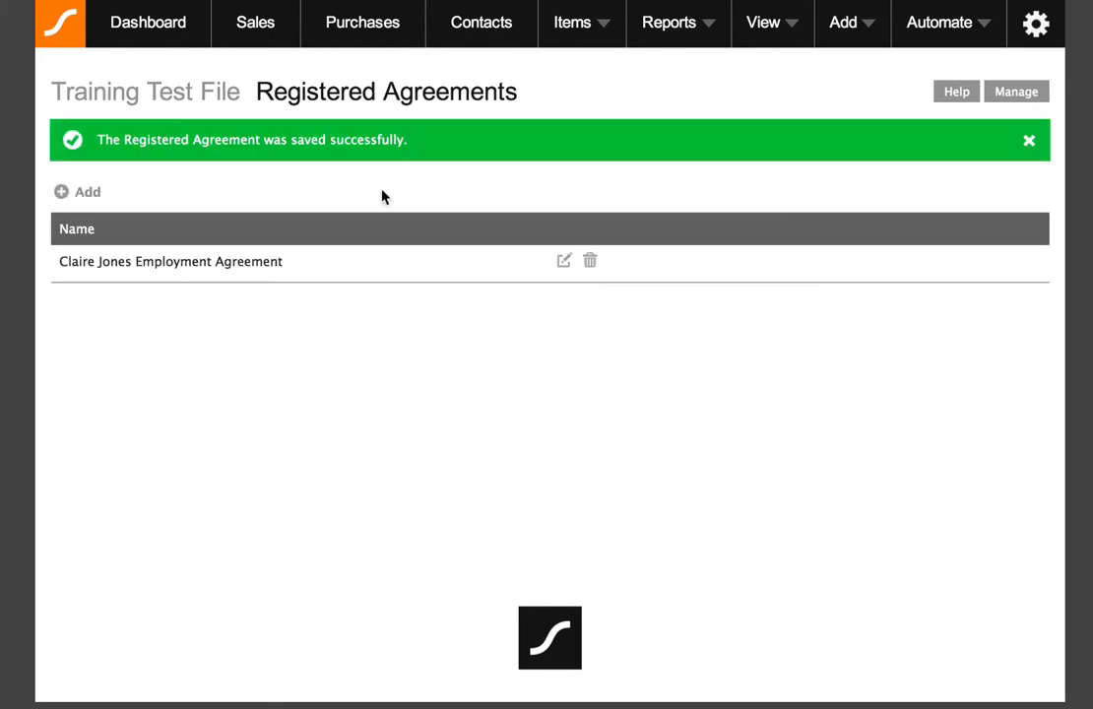
Reopen the employee's record and set its Agreement to the new employment agreement.
left_click(784, 35)
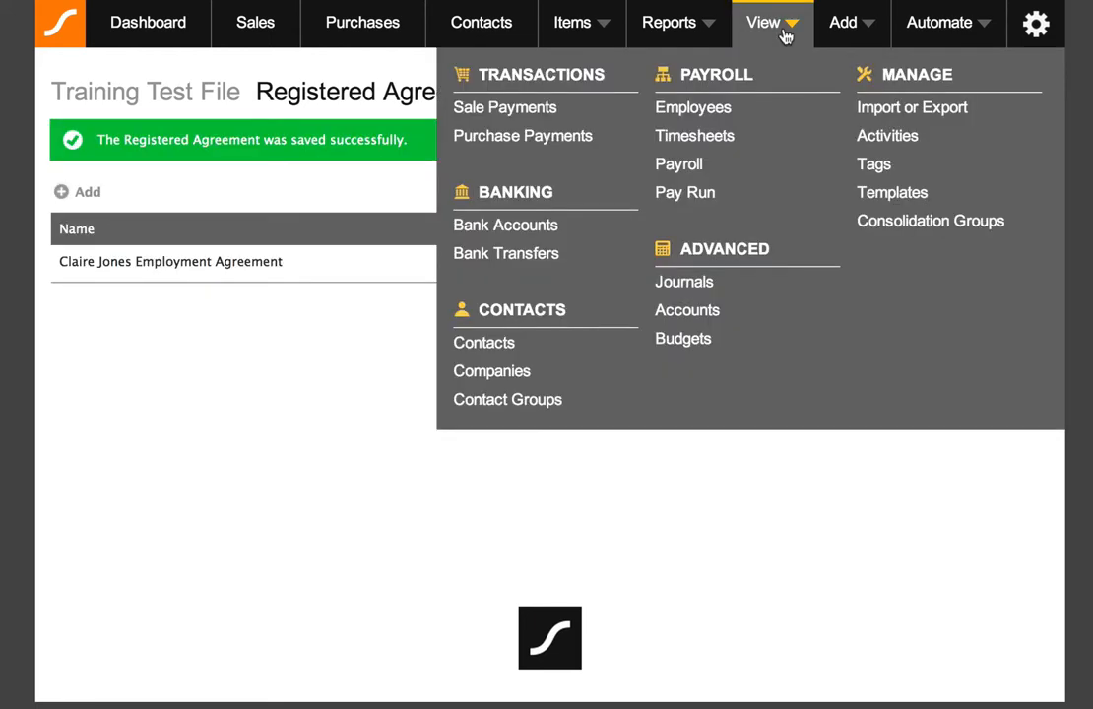
left_click(710, 112)
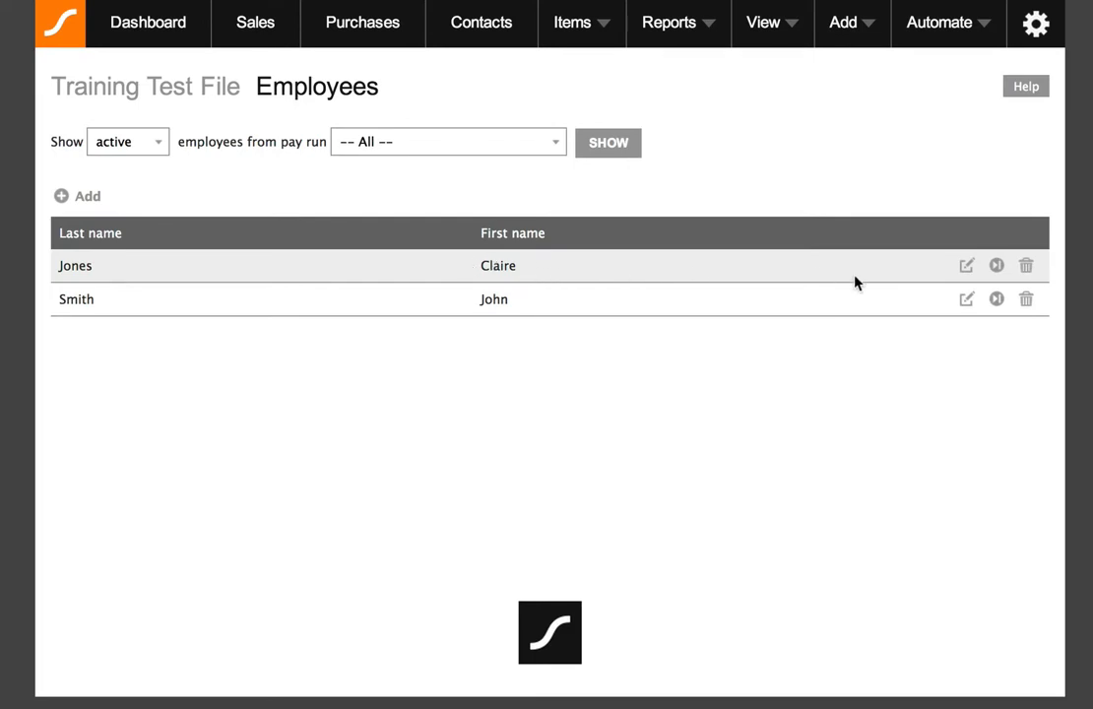
left_click(966, 266)
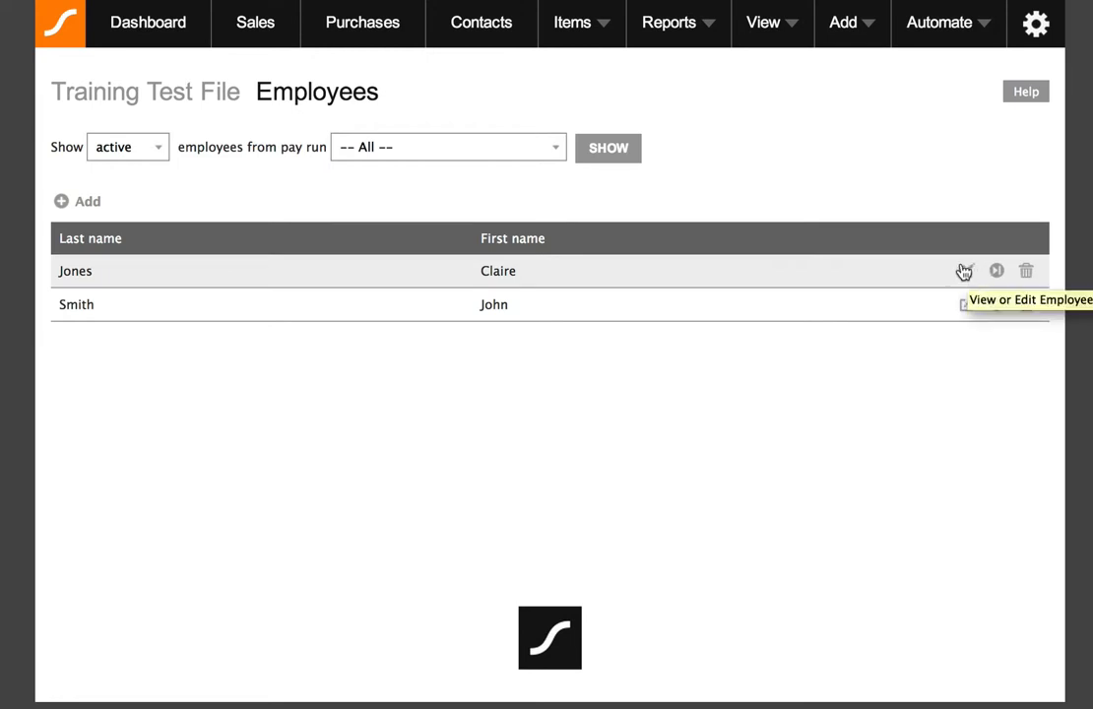
left_click(968, 272)
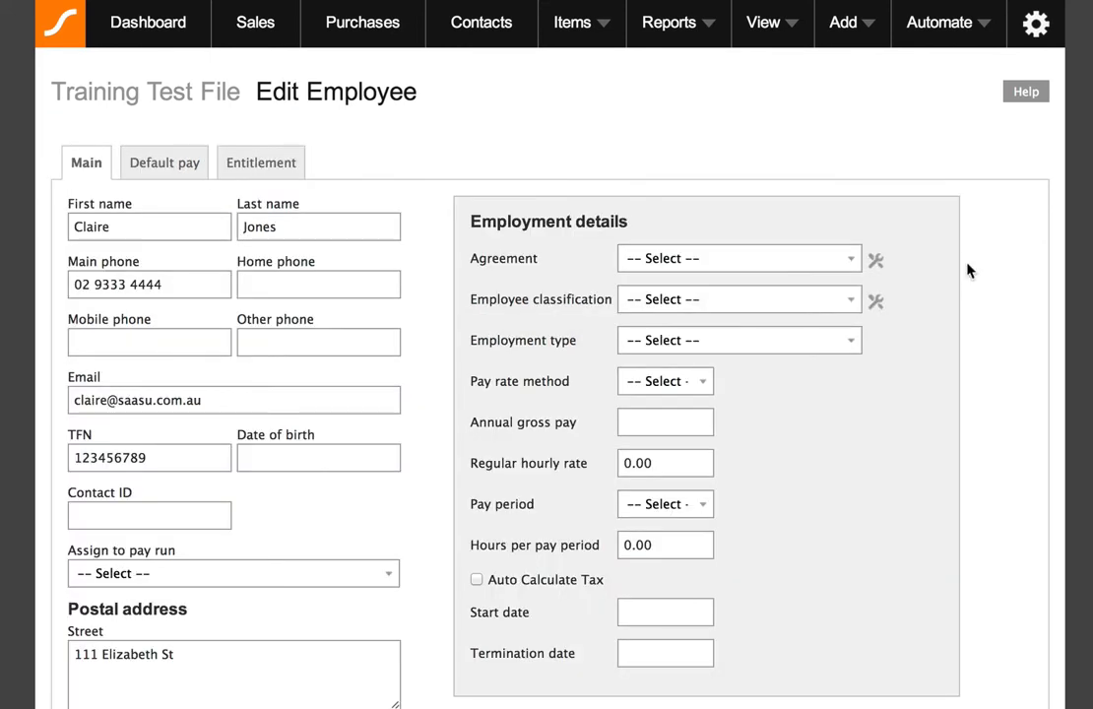
left_click(734, 263)
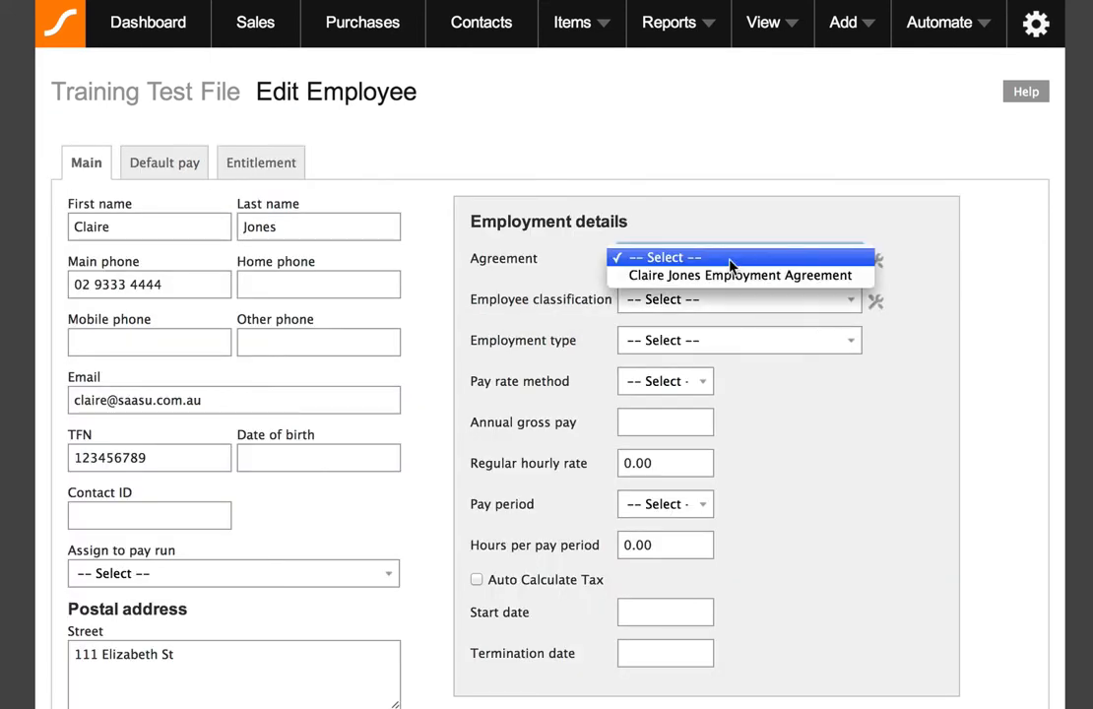
left_click(732, 278)
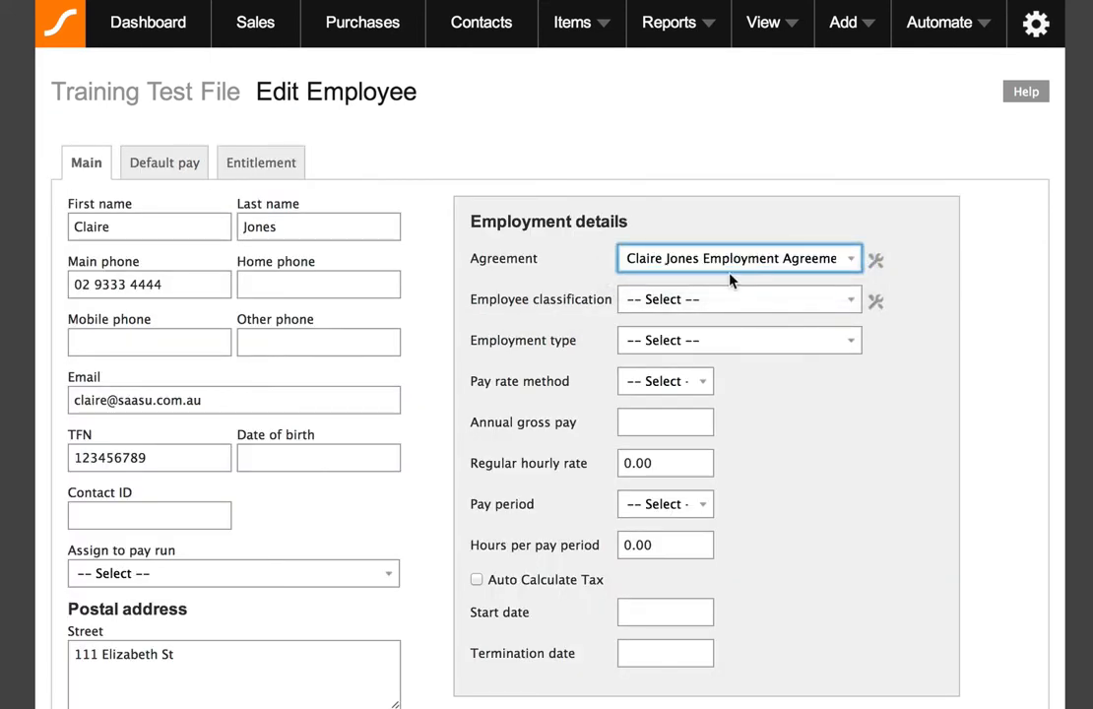
Save the employee record with the new agreement, accepting the TFN warning.
left_click(703, 307)
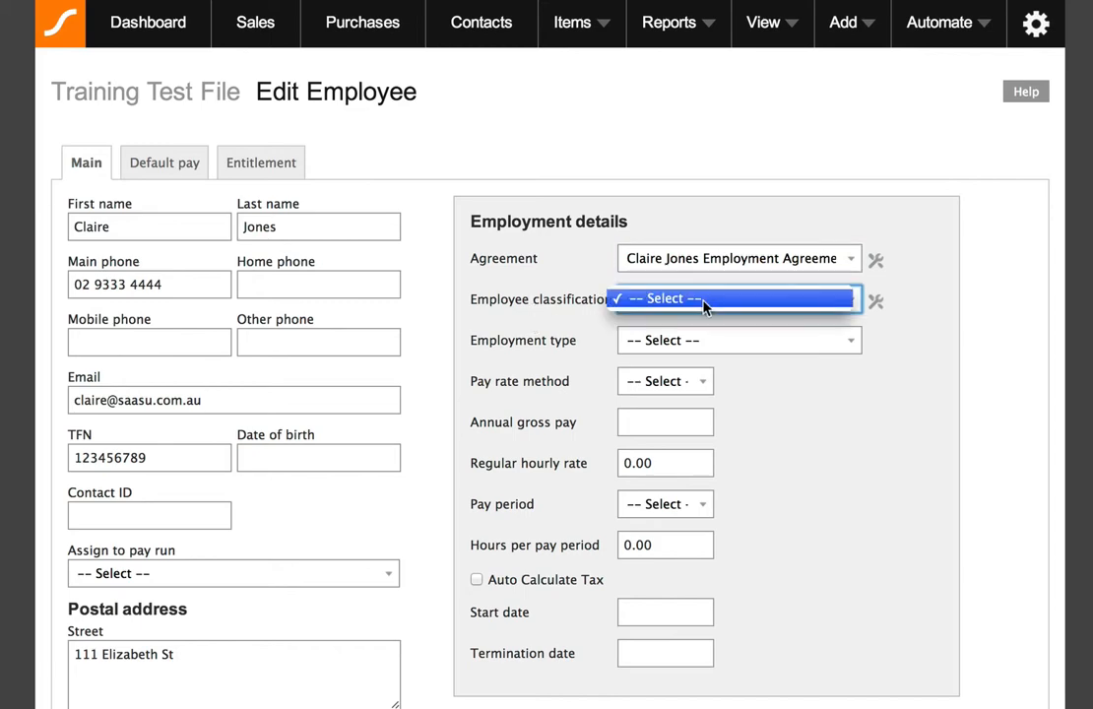
left_click(512, 299)
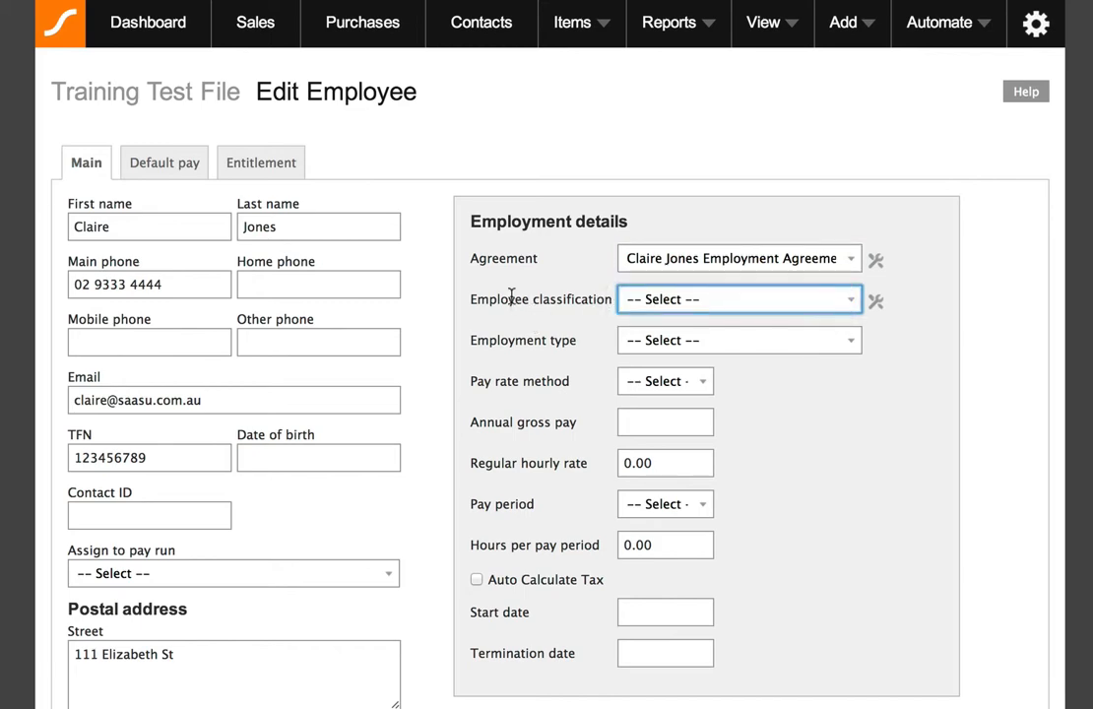
scroll(511, 301, "down", 10)
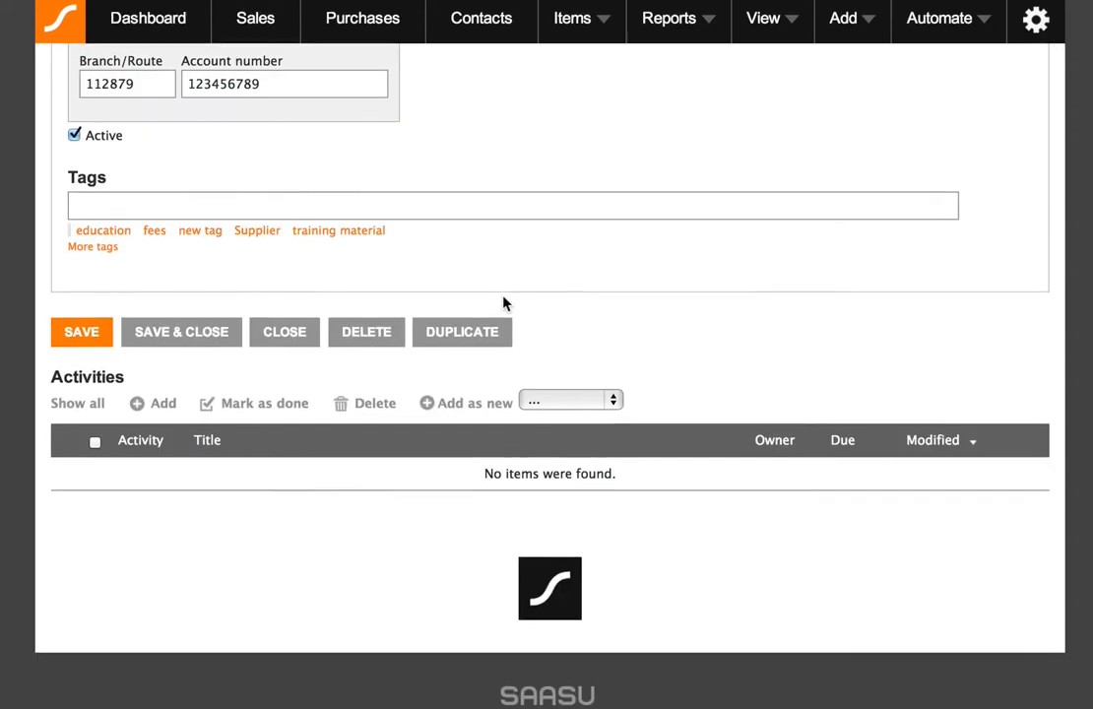
left_click(102, 347)
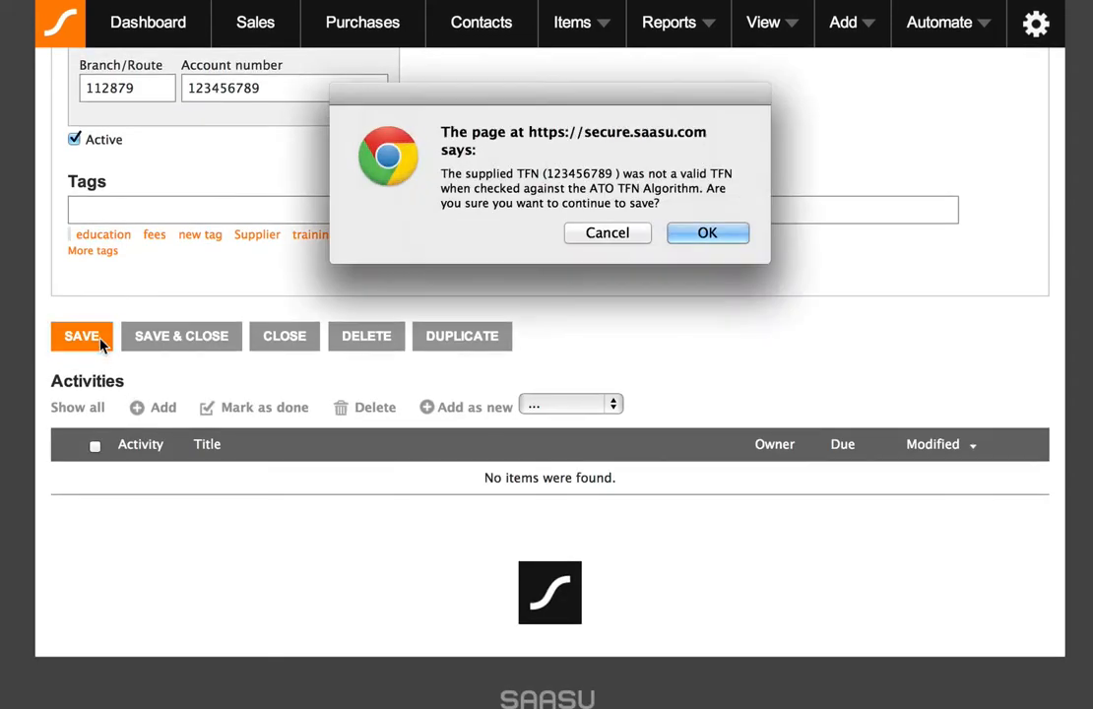
left_click(728, 240)
left_click(730, 235)
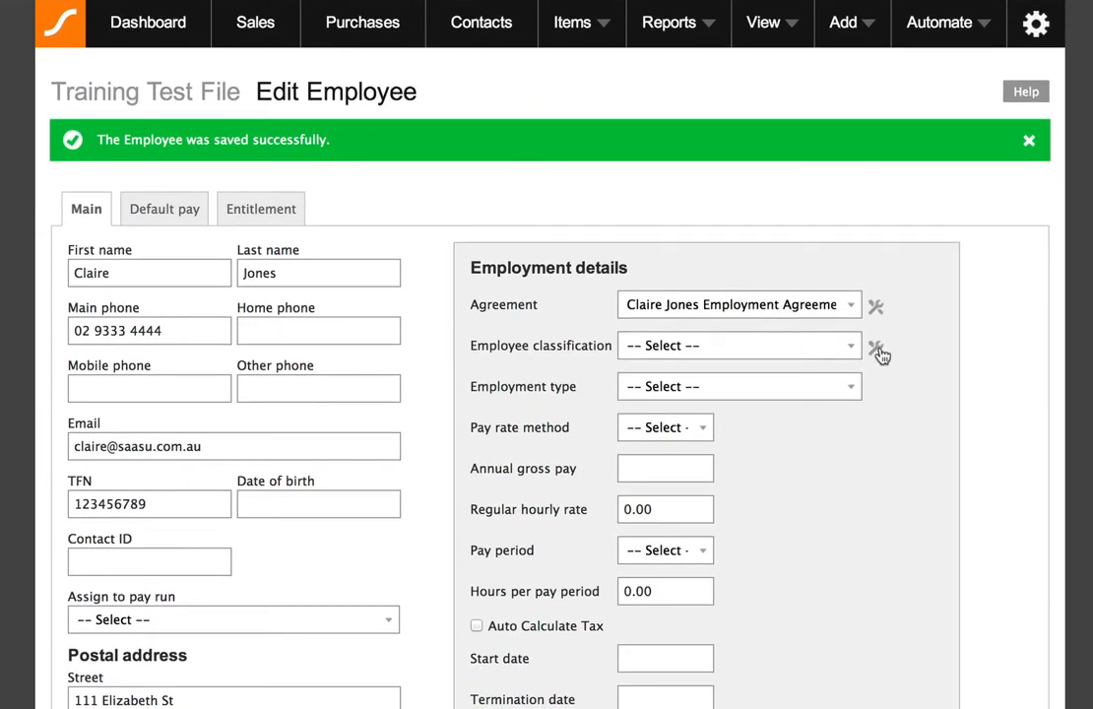
Create a new employee classification named Administration Clerk.
left_click(876, 351)
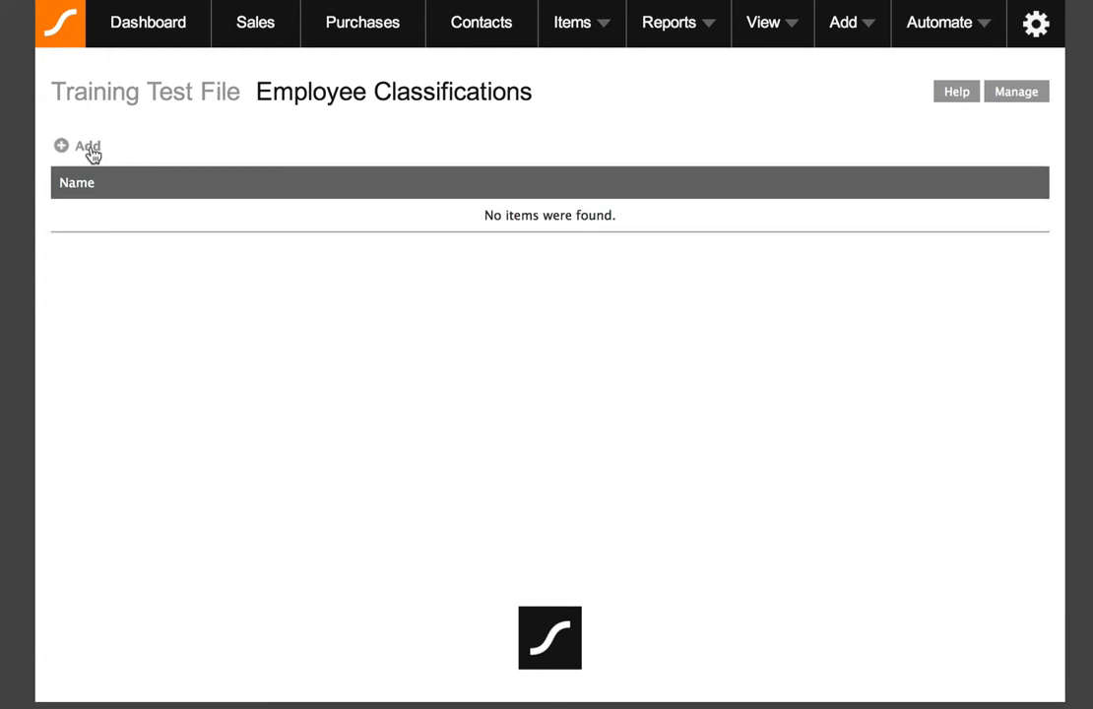
left_click(88, 150)
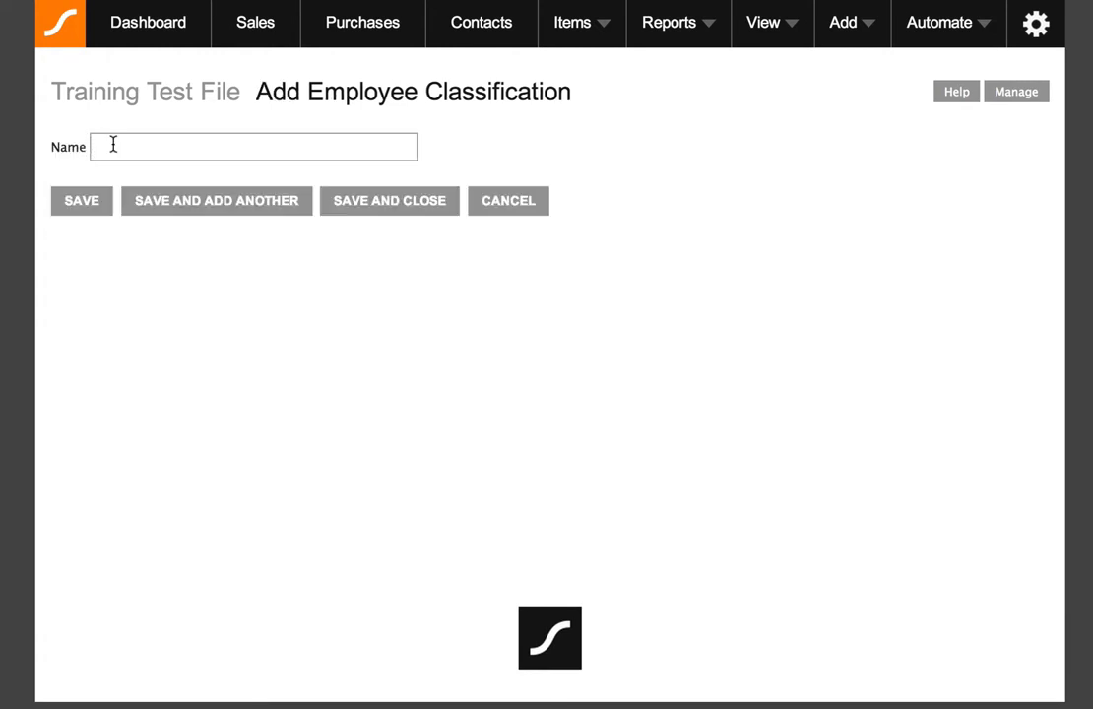
type("Administration Clerk")
left_click(364, 207)
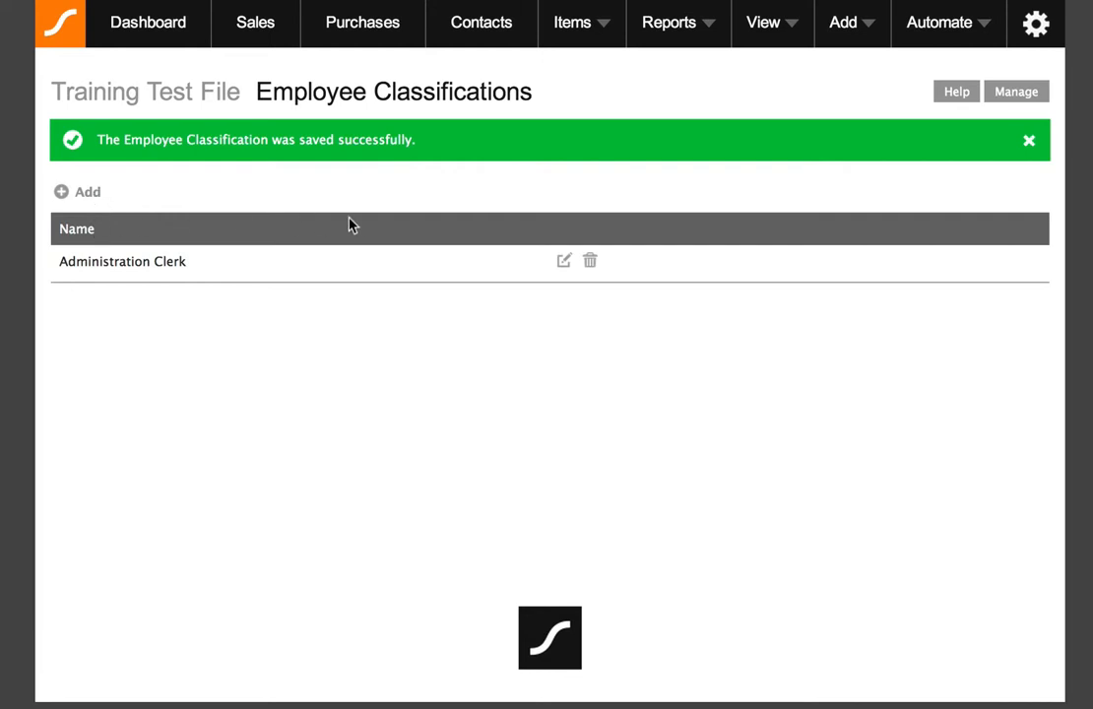
Reopen the employee's record and set its Employee classification to Administration Clerk.
left_click(786, 36)
left_click(717, 120)
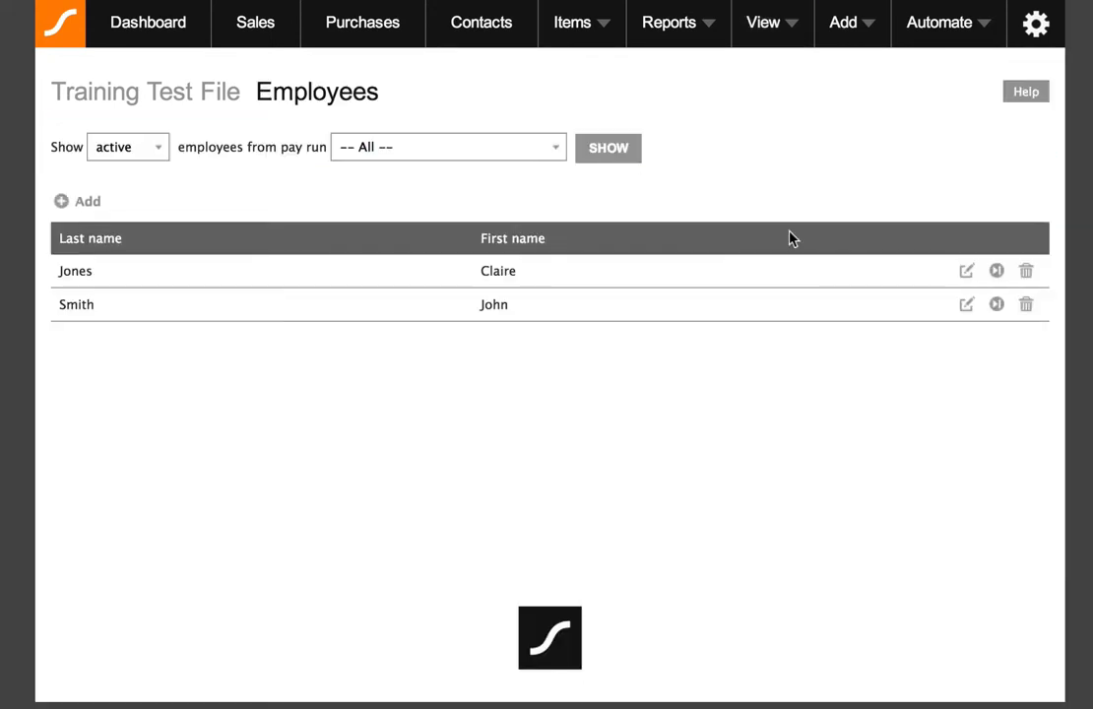
left_click(967, 273)
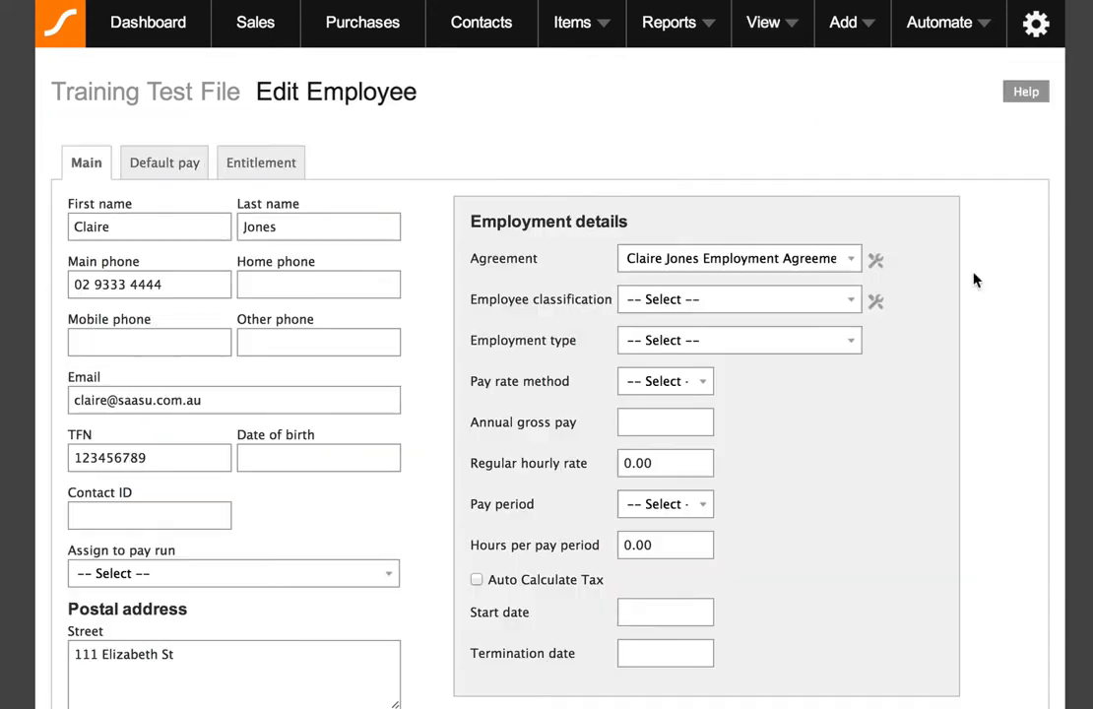
left_click(781, 298)
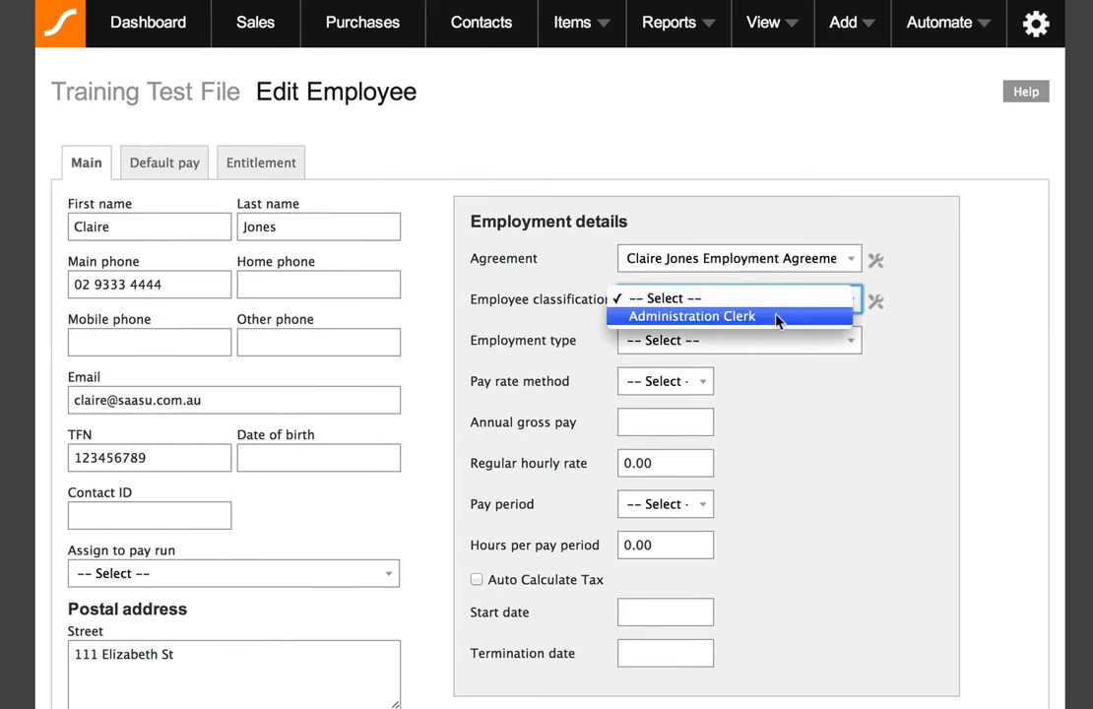
left_click(778, 317)
Set the employment type to Full Time.
scroll(775, 334, "down", 1)
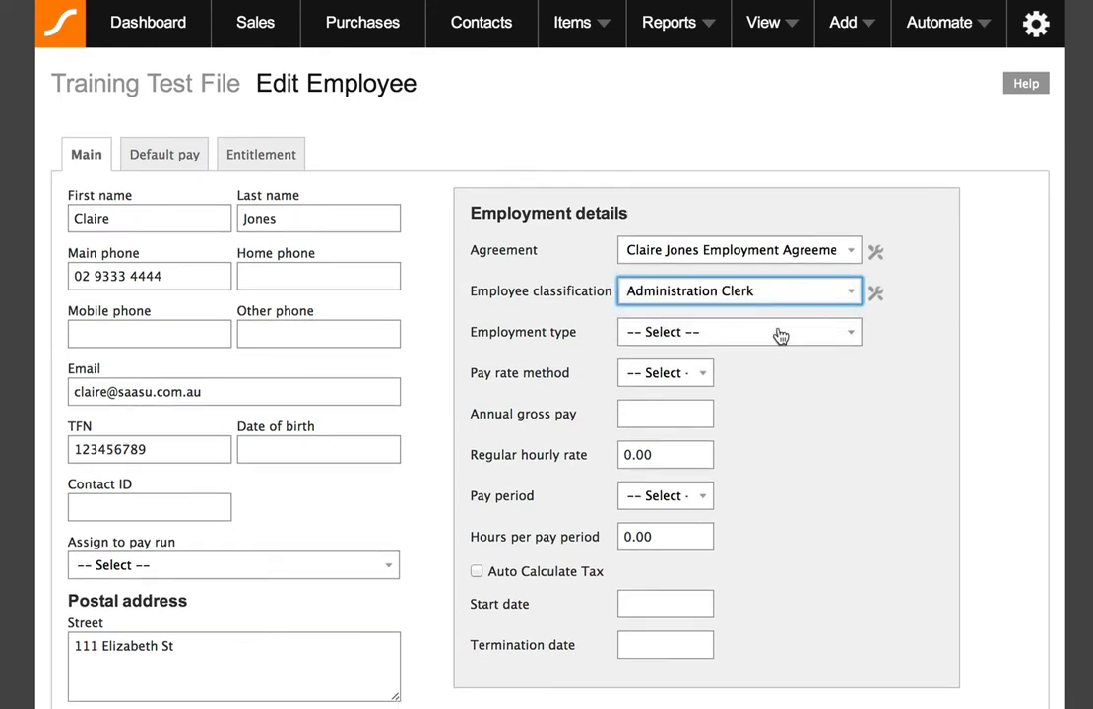
scroll(773, 380, "down", 3)
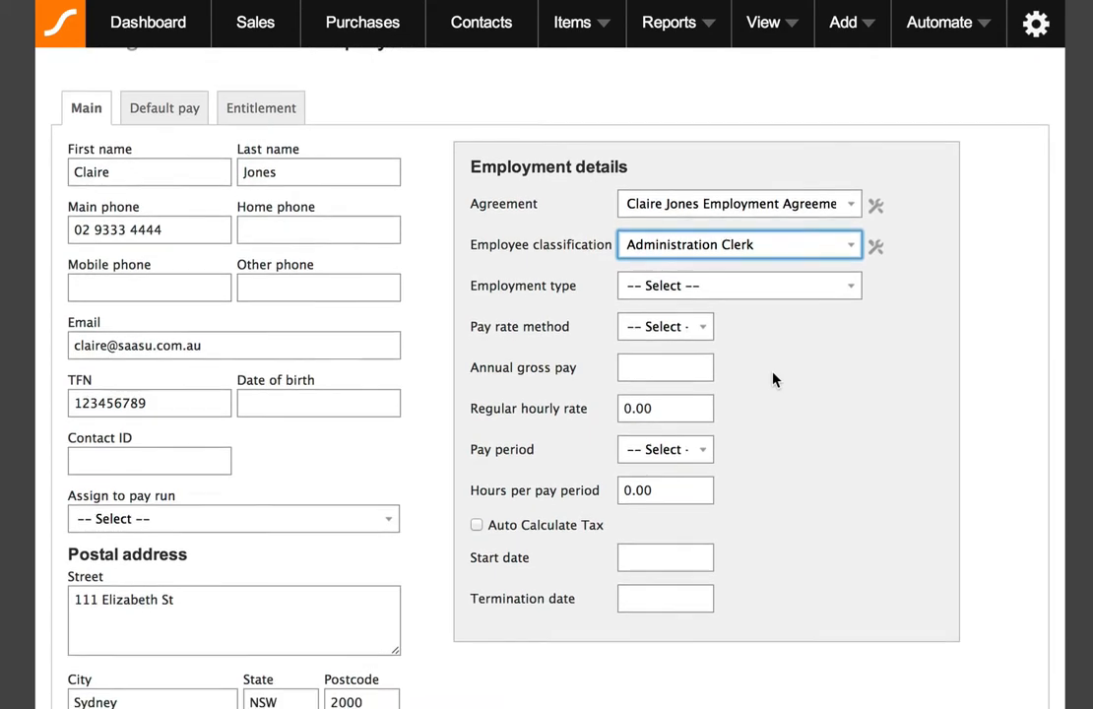
left_click(772, 380)
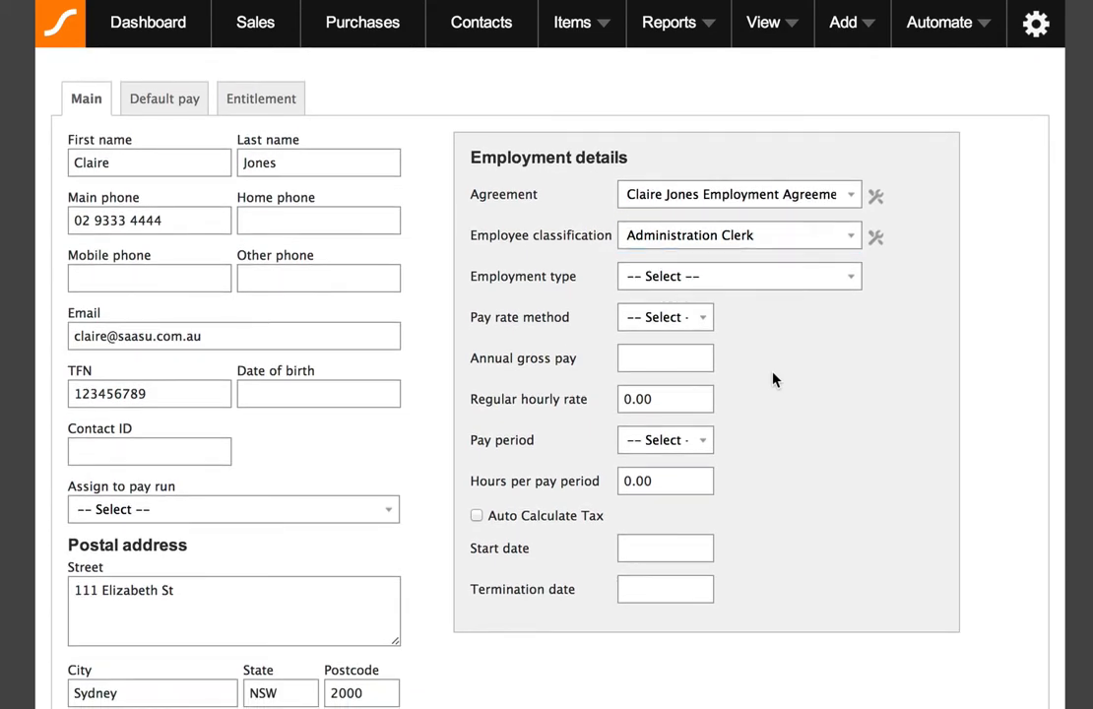
left_click(768, 283)
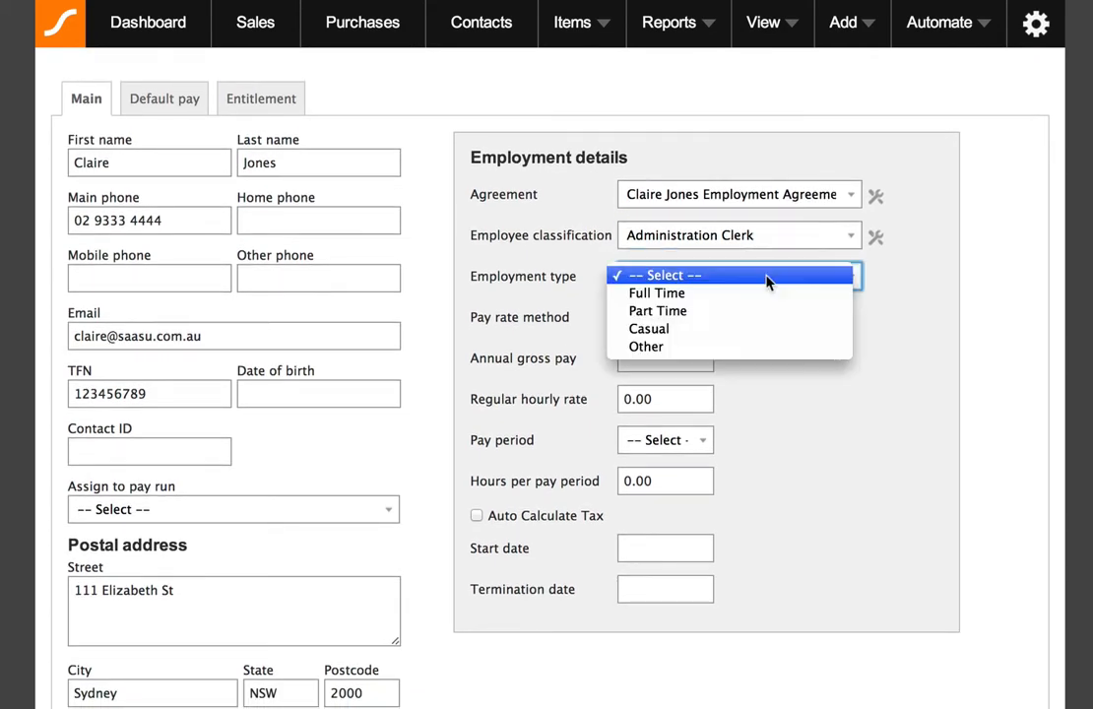
left_click(768, 294)
Set the pay rate method to Hourly.
left_click(684, 326)
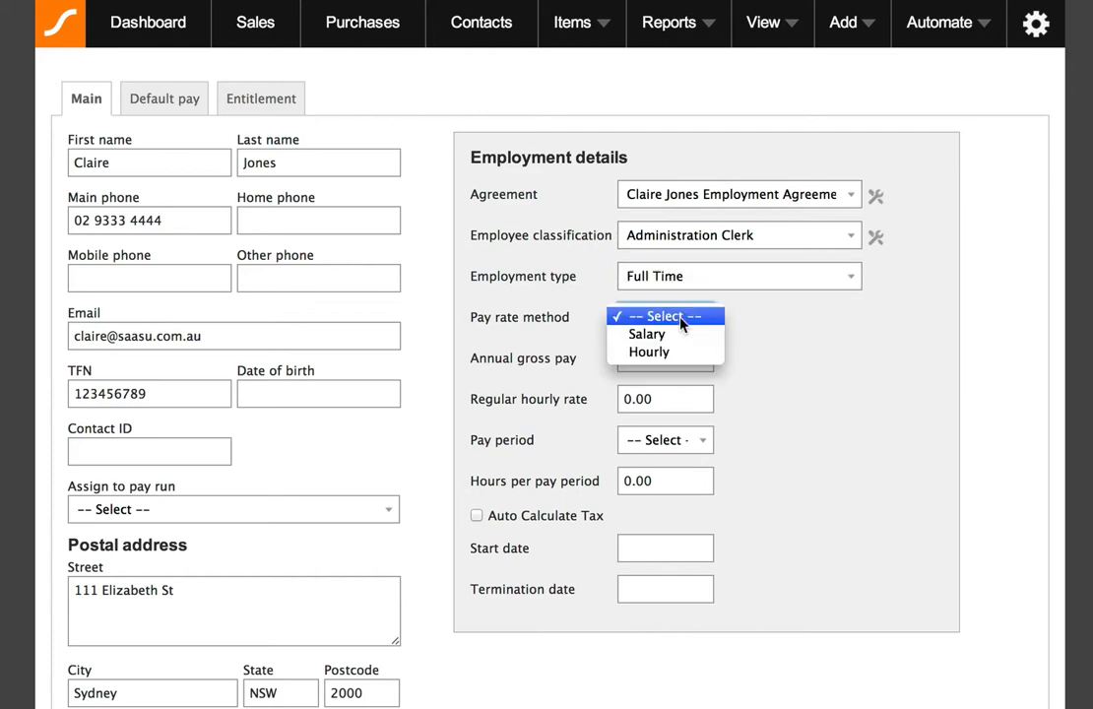
left_click(686, 348)
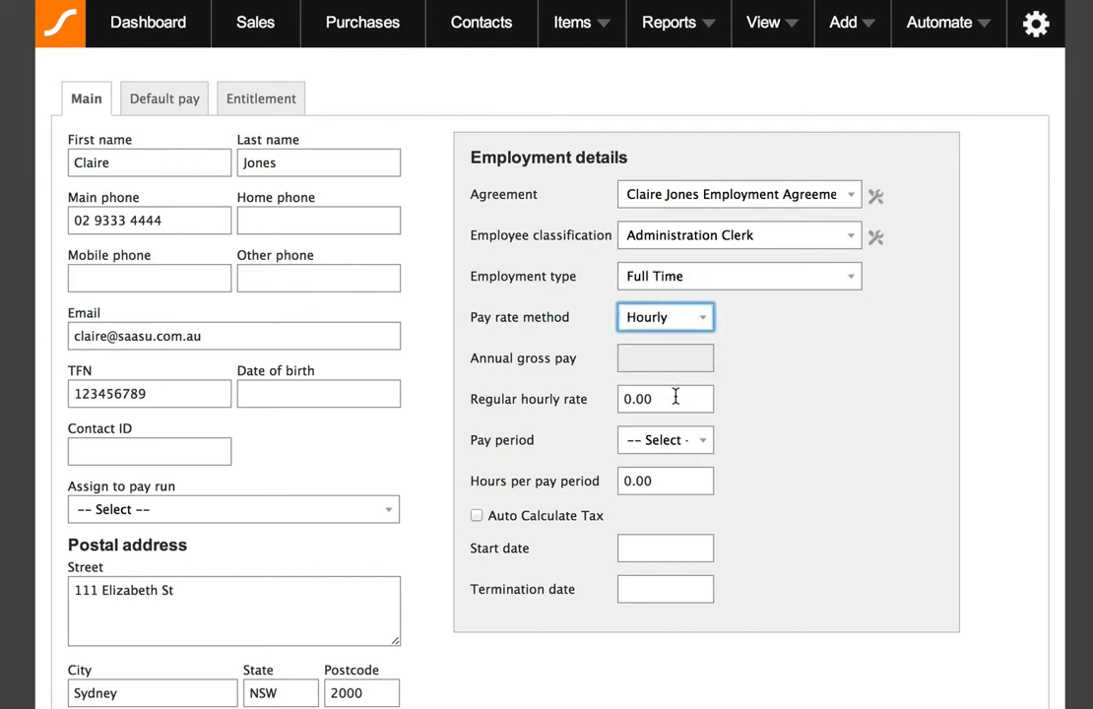
left_click(665, 319)
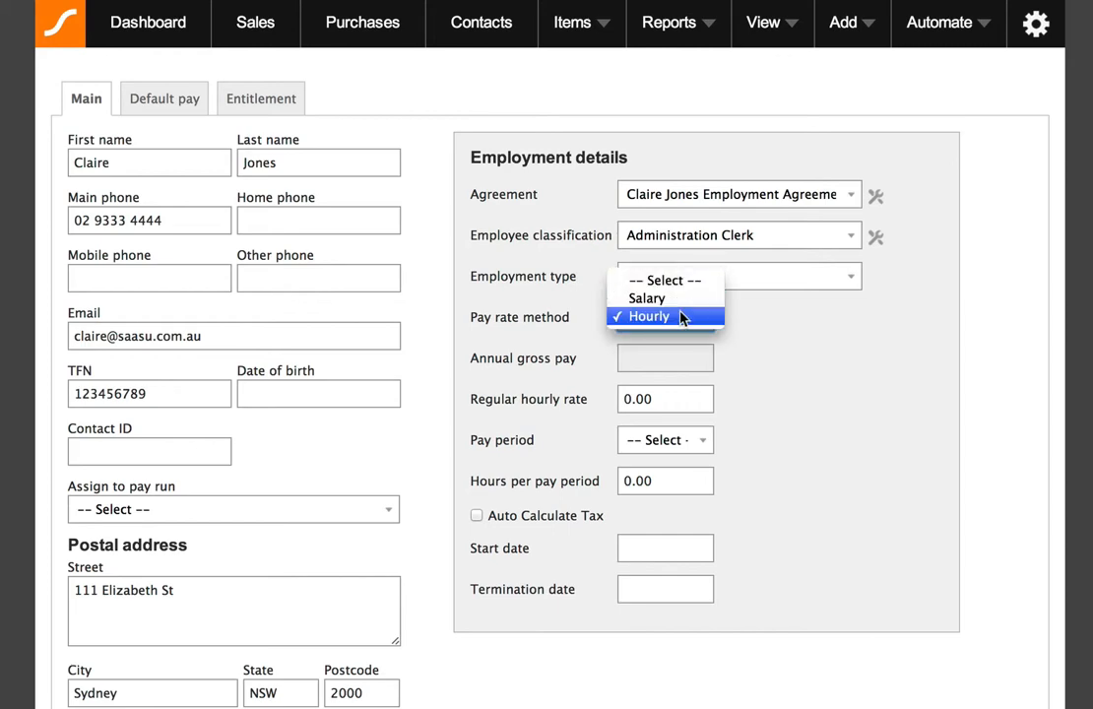
left_click(682, 317)
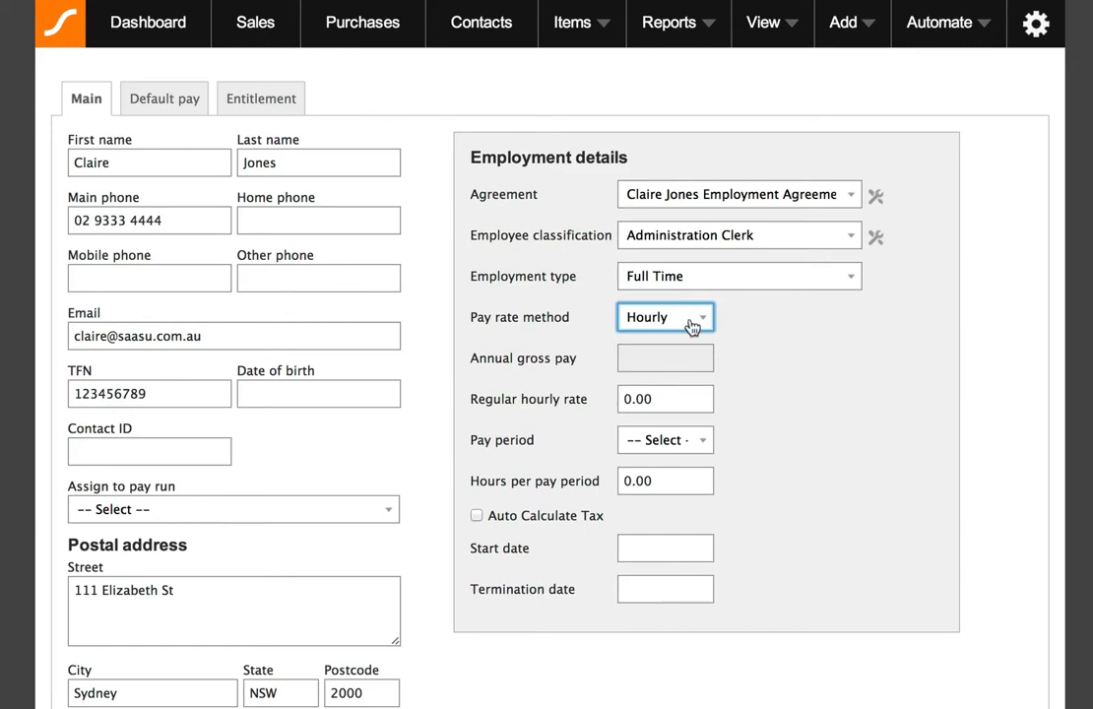
Switch the pay rate method to Salary and back to Hourly.
left_click(674, 397)
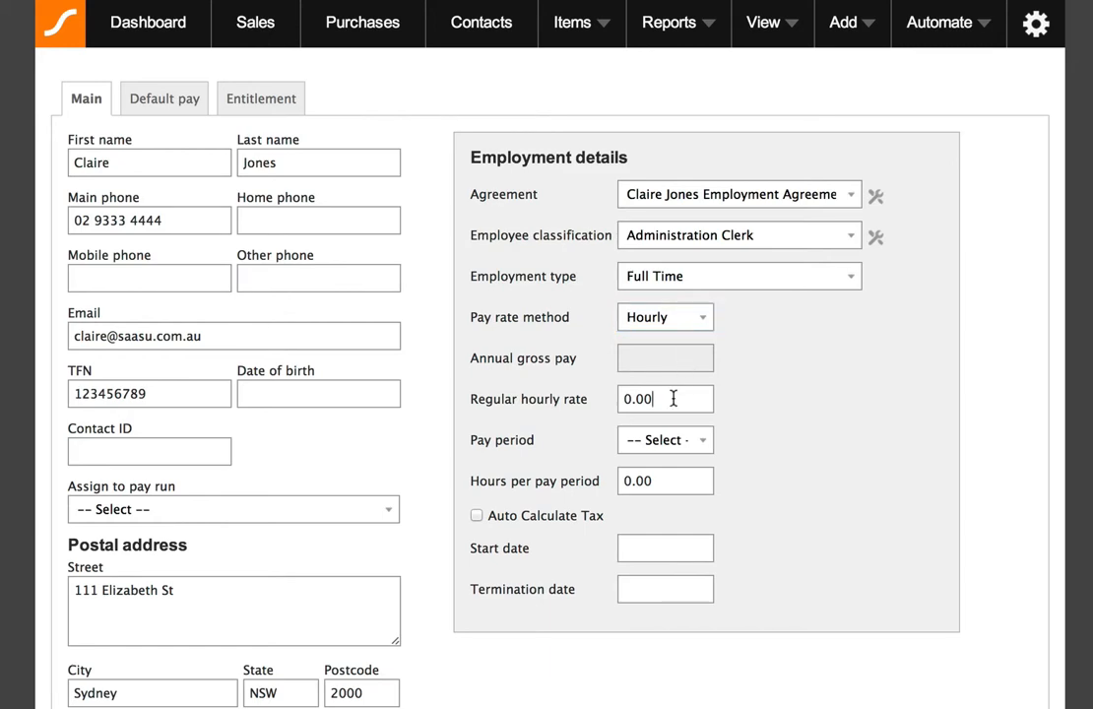
left_click_drag(668, 398, 608, 397)
left_click(581, 393)
left_click(666, 317)
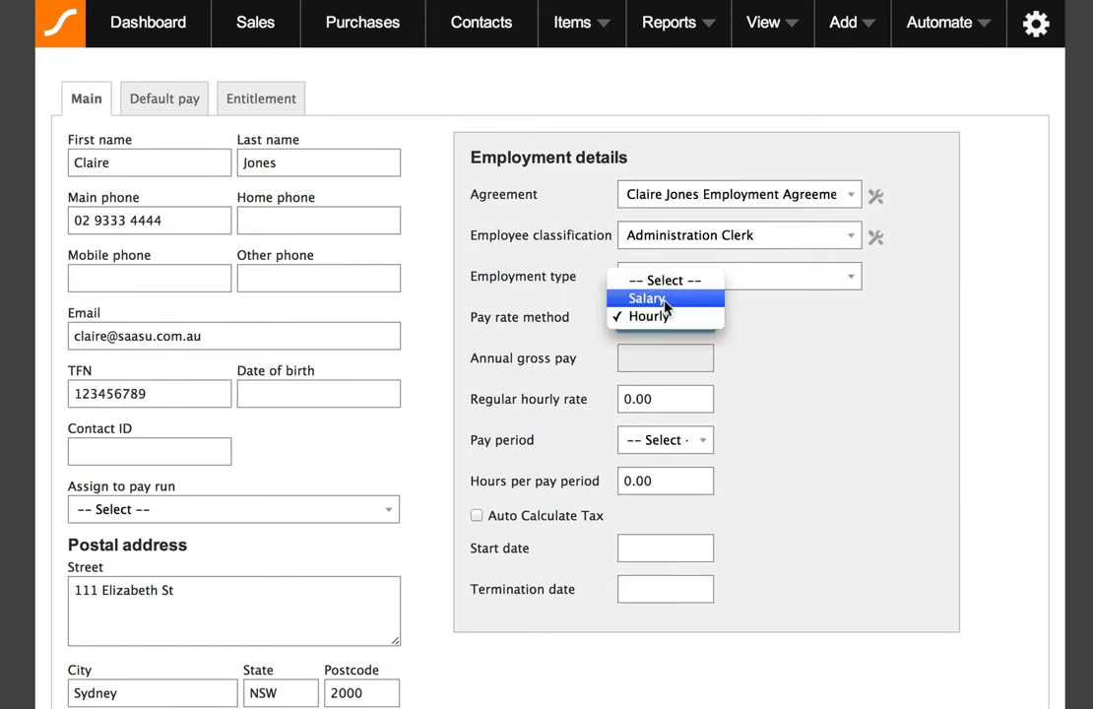
left_click(666, 300)
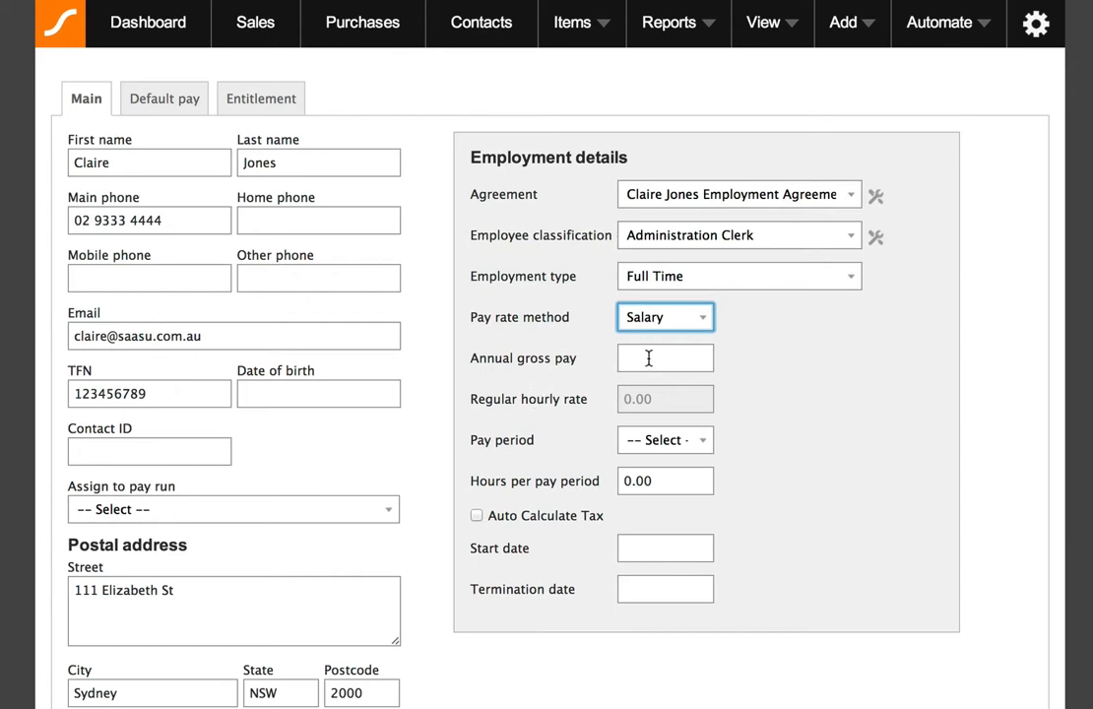
left_click(671, 321)
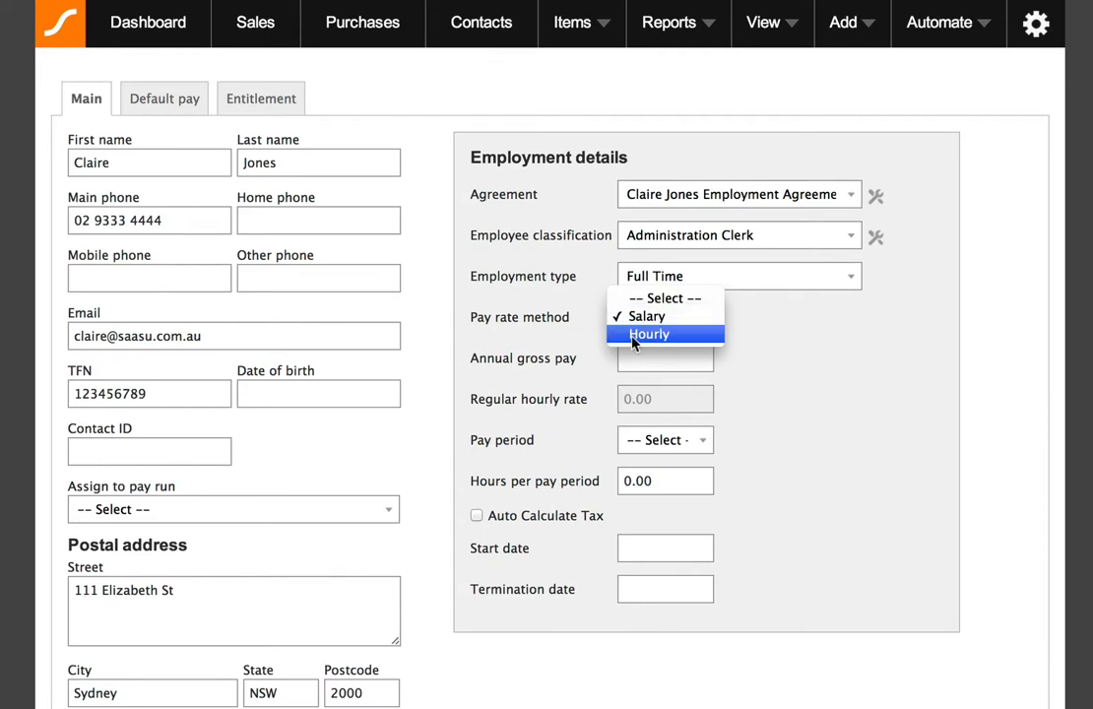
left_click(649, 334)
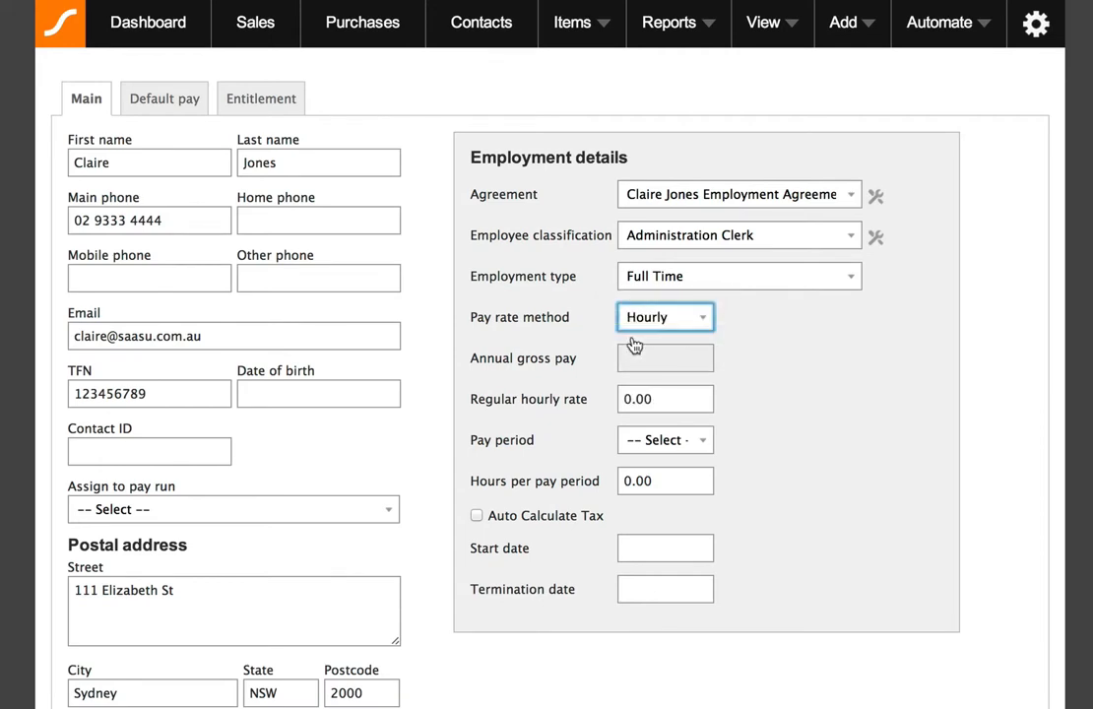
Set the regular hourly rate to 20.
left_click(674, 390)
type("20")
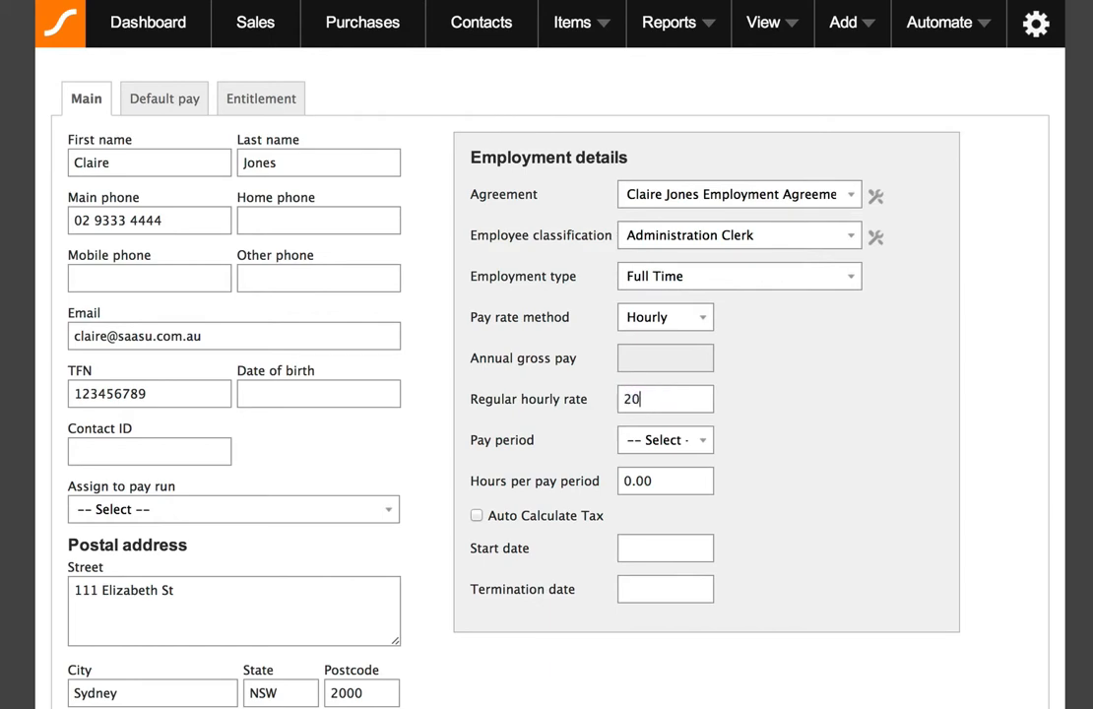
left_click(764, 414)
Set the pay period to Monthly.
left_click(699, 443)
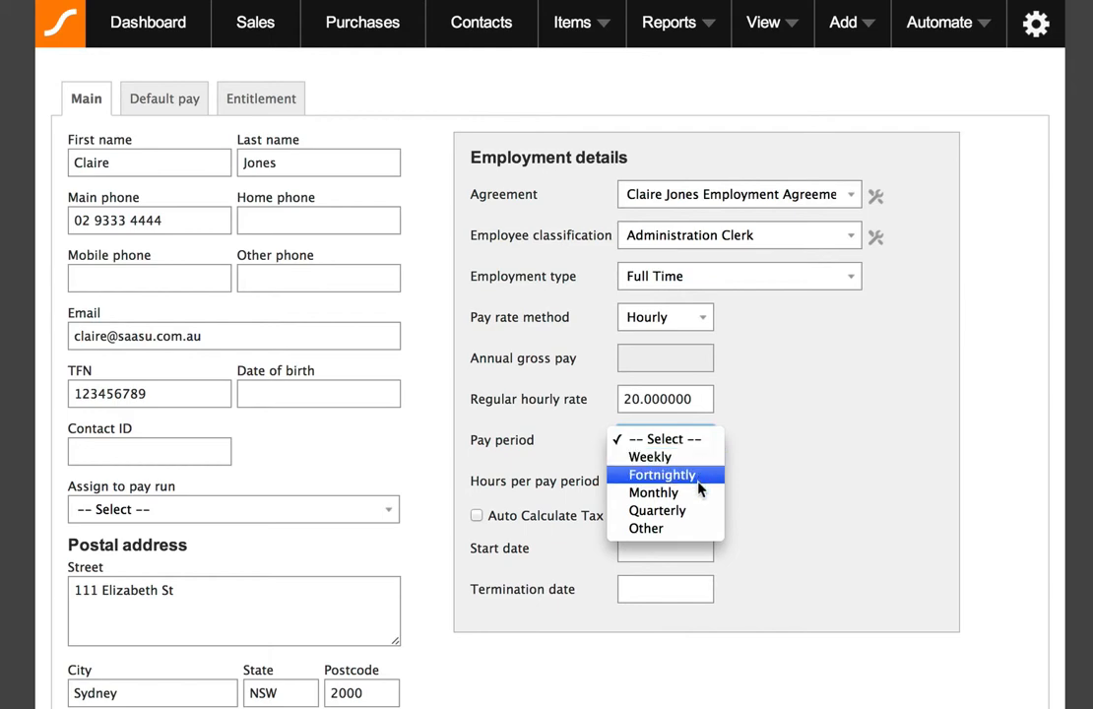
left_click(687, 530)
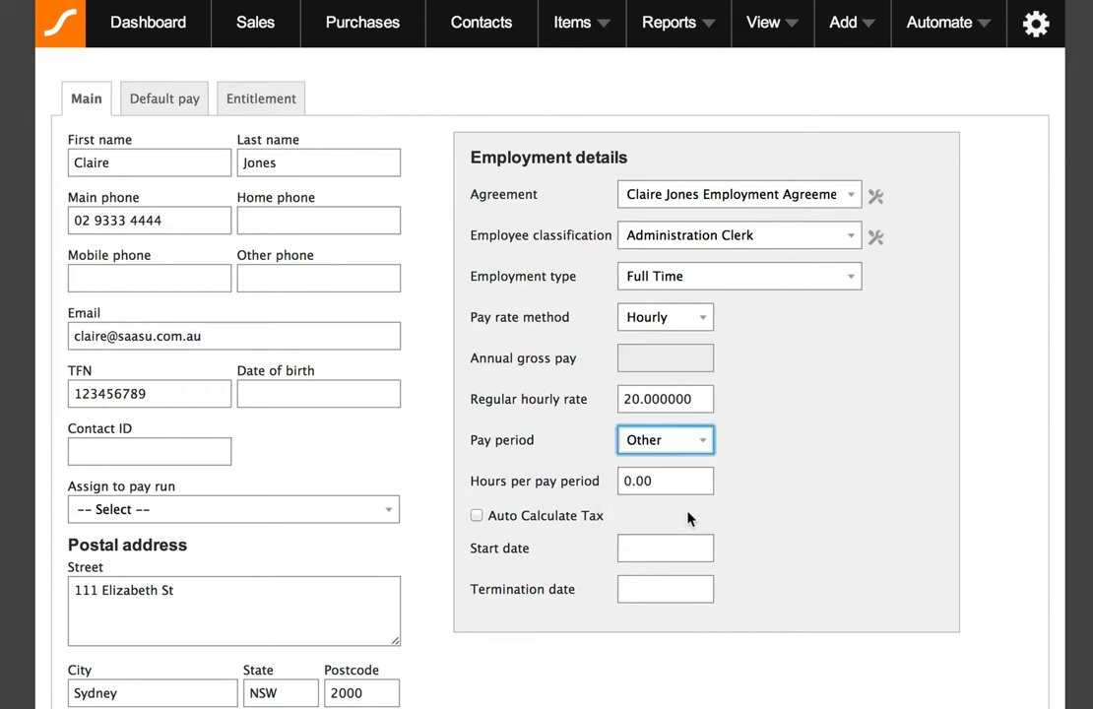
left_click(704, 446)
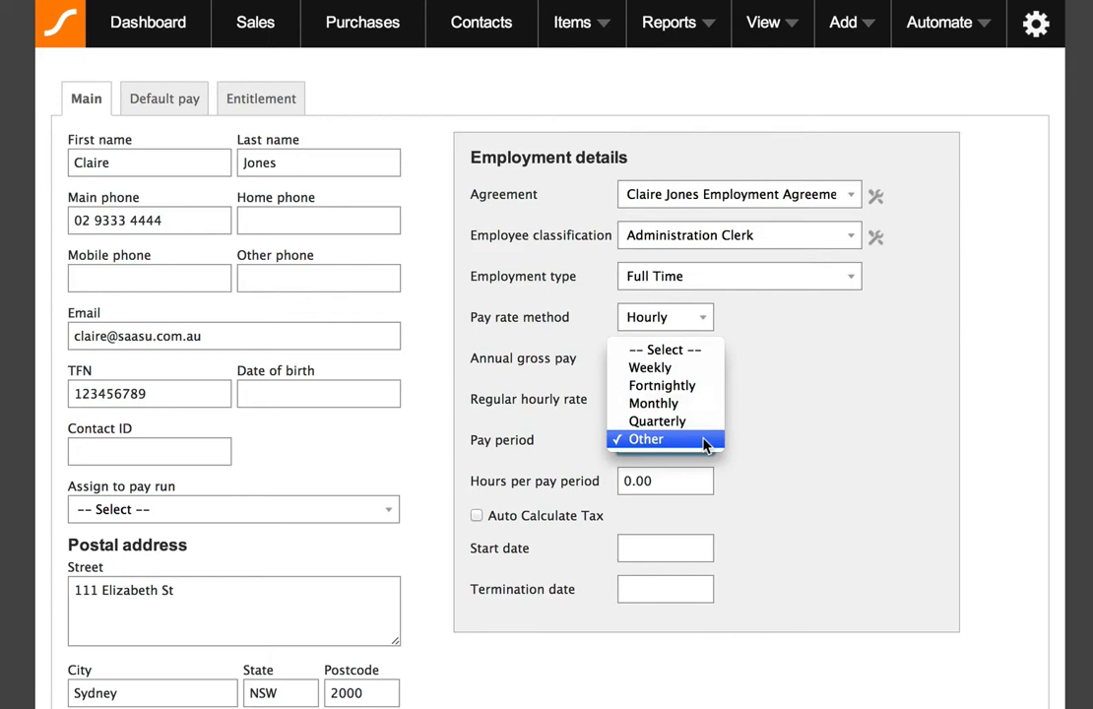
left_click(704, 405)
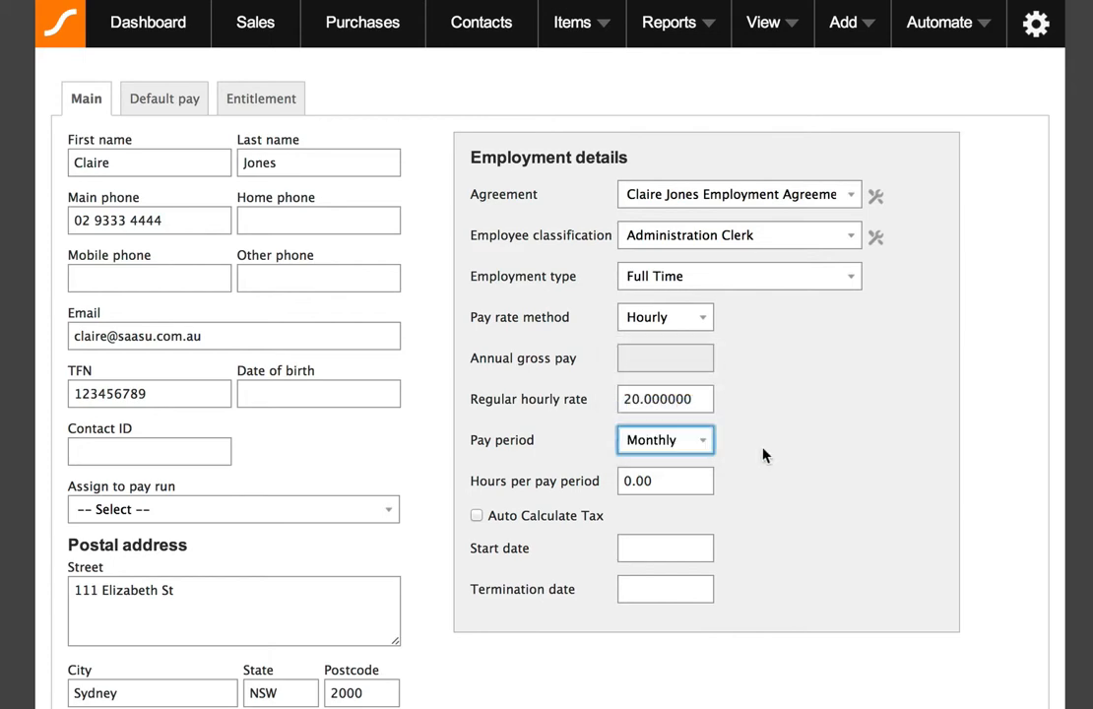
left_click(766, 456)
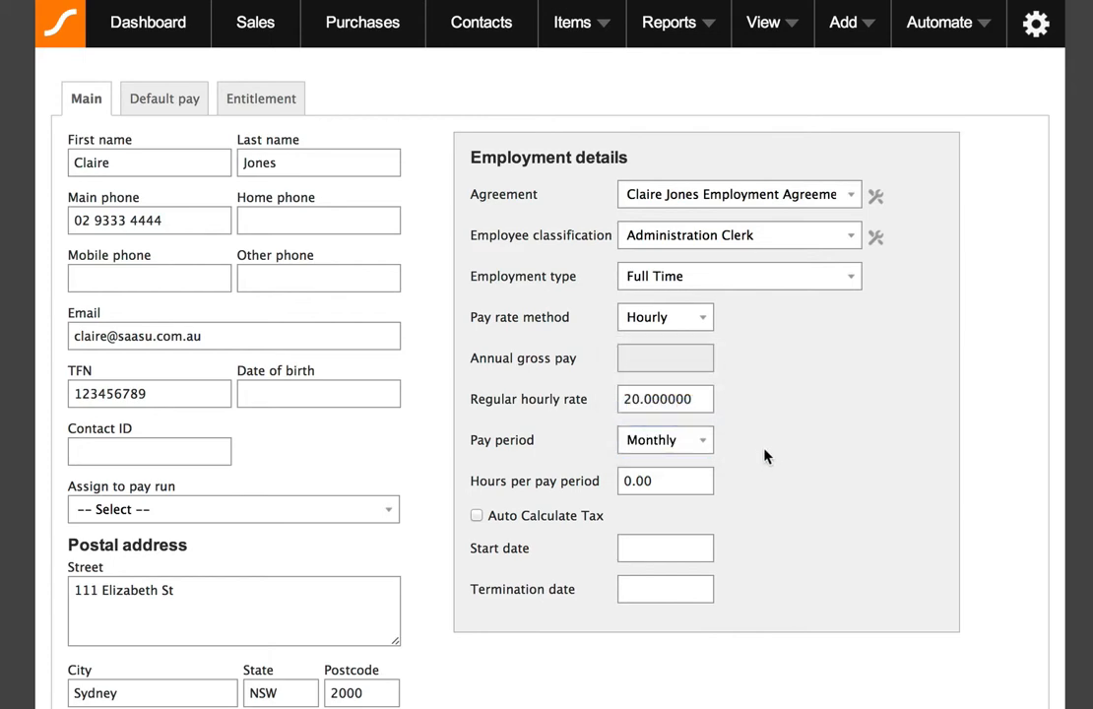
Set the hours per pay period to 173.333.
left_click(686, 479)
type("173.333")
left_click(776, 490)
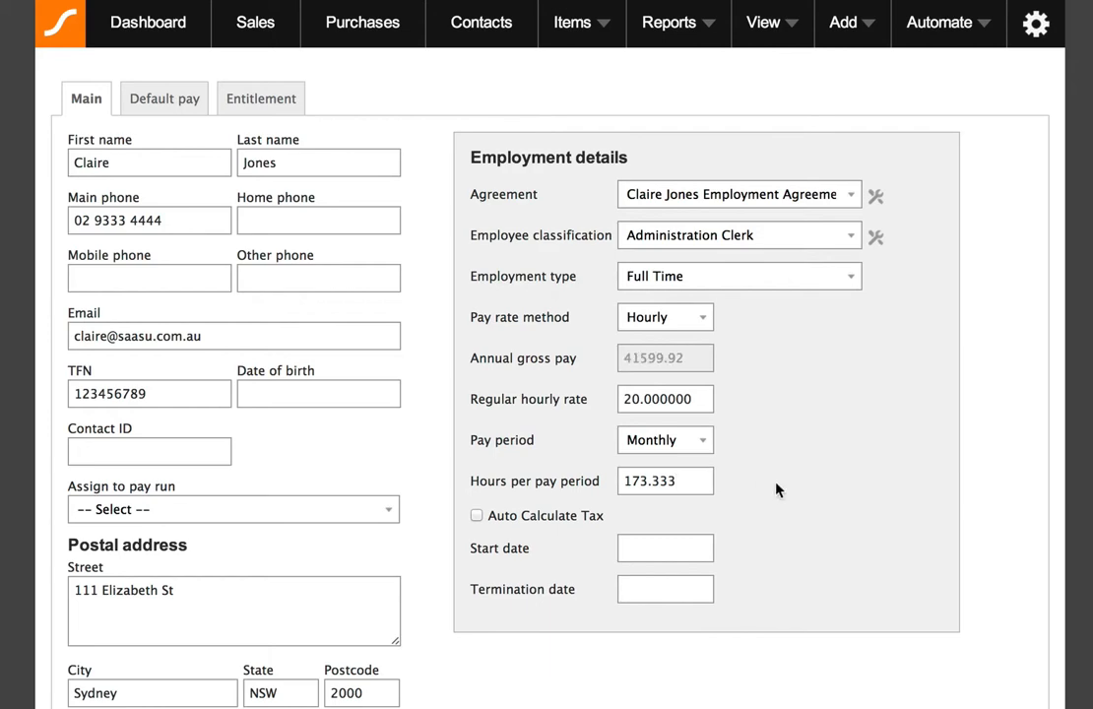
Enable Auto Calculate Tax using Scale 2: Tax-free Threshold With or Without Leave Loading.
left_click(477, 516)
left_click(604, 543)
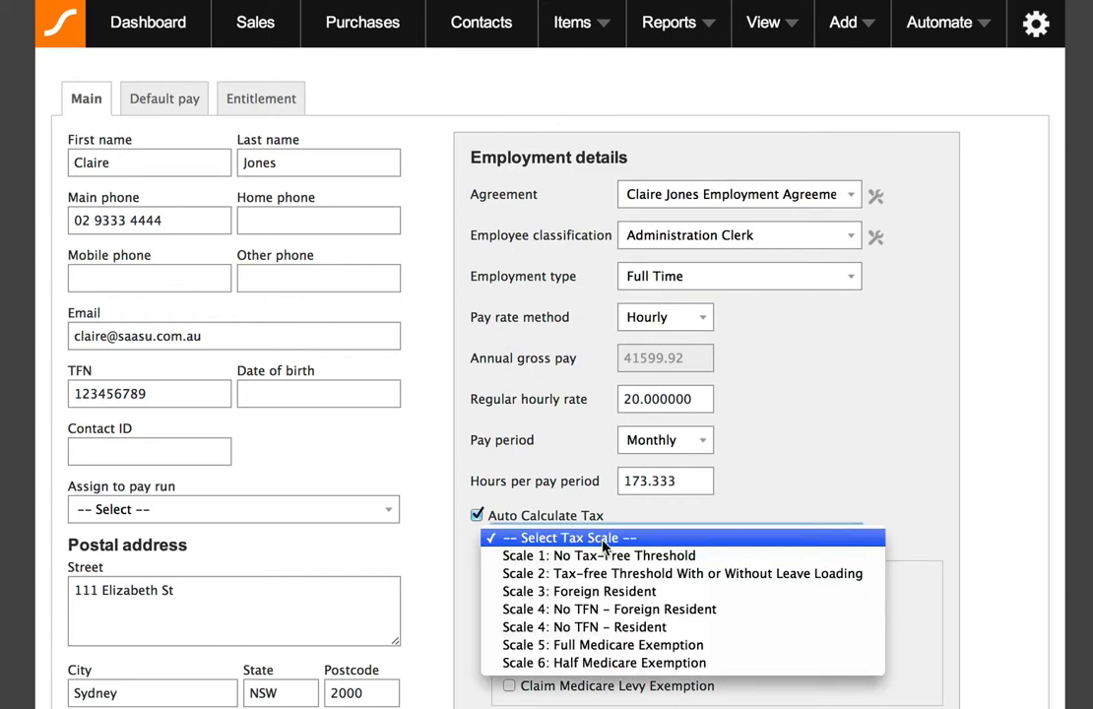
left_click(666, 581)
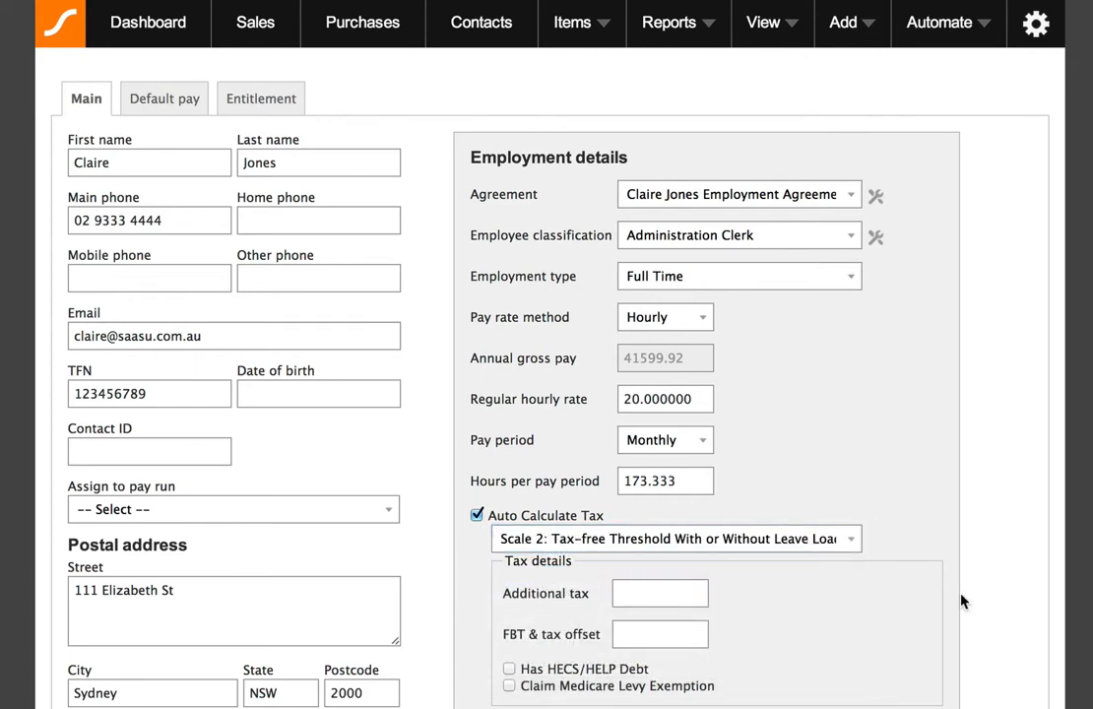
Tick and untick the Has HECS/HELP Debt option.
scroll(961, 601, "down", 3)
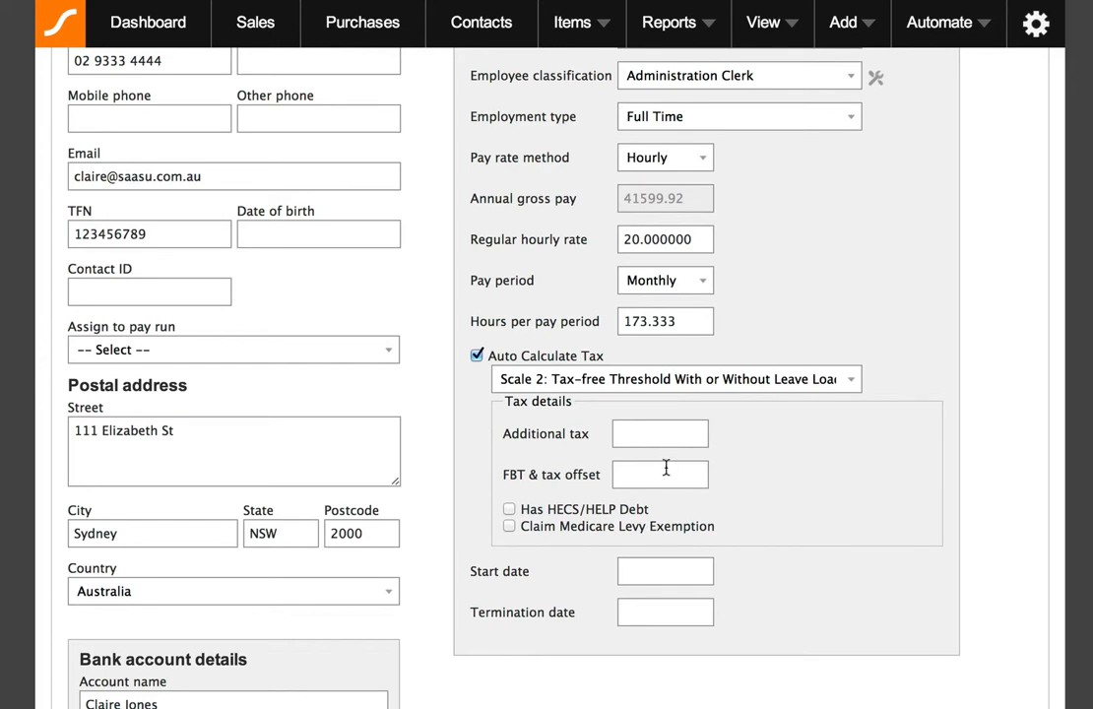
scroll(666, 469, "down", 1)
left_click(509, 484)
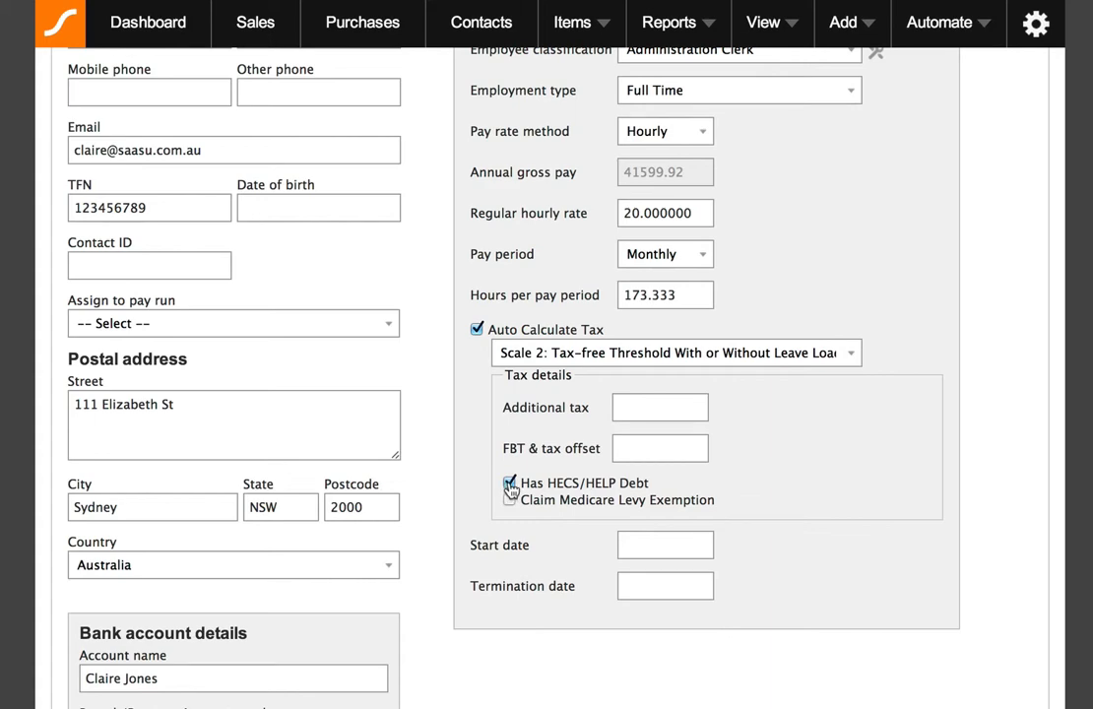
left_click(509, 484)
Set the start date to 4 November 2013.
left_click(665, 548)
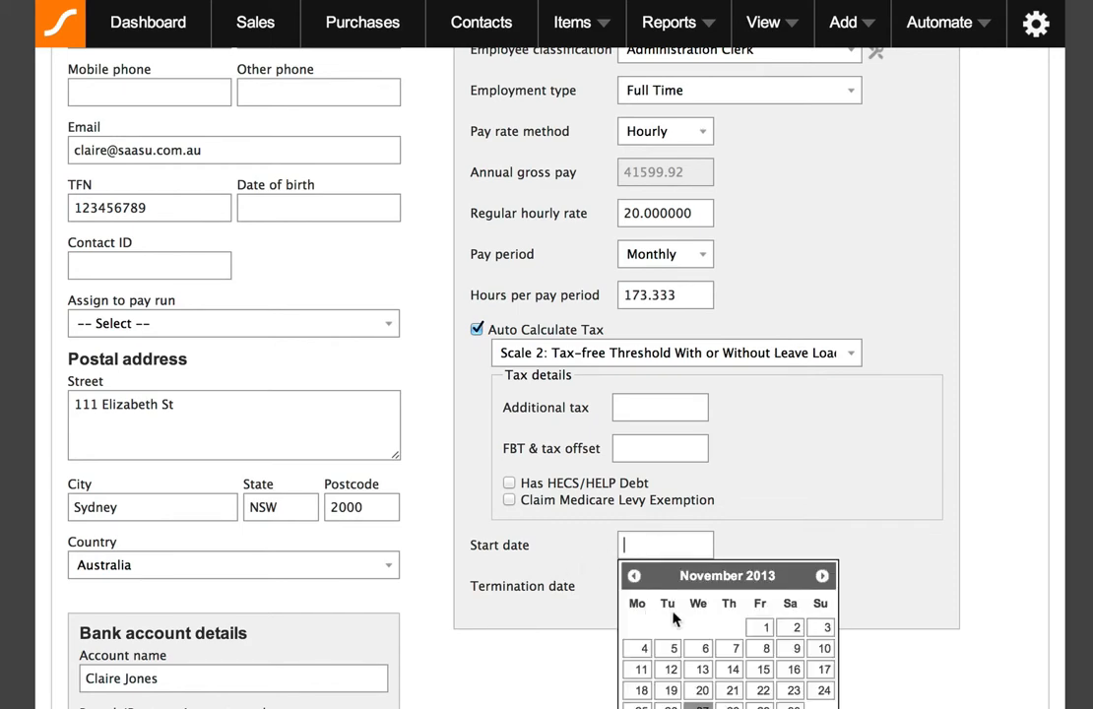
left_click(640, 652)
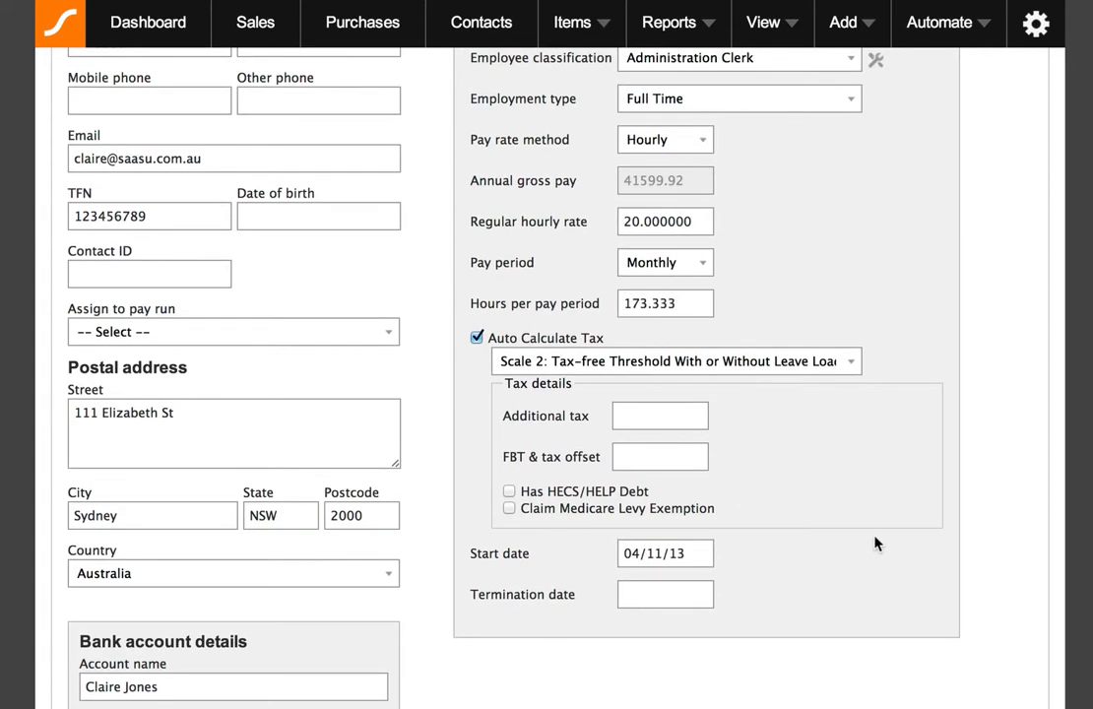
Save the employee record with its employment details, accepting the TFN warning.
scroll(875, 542, "down", 5)
left_click(72, 696)
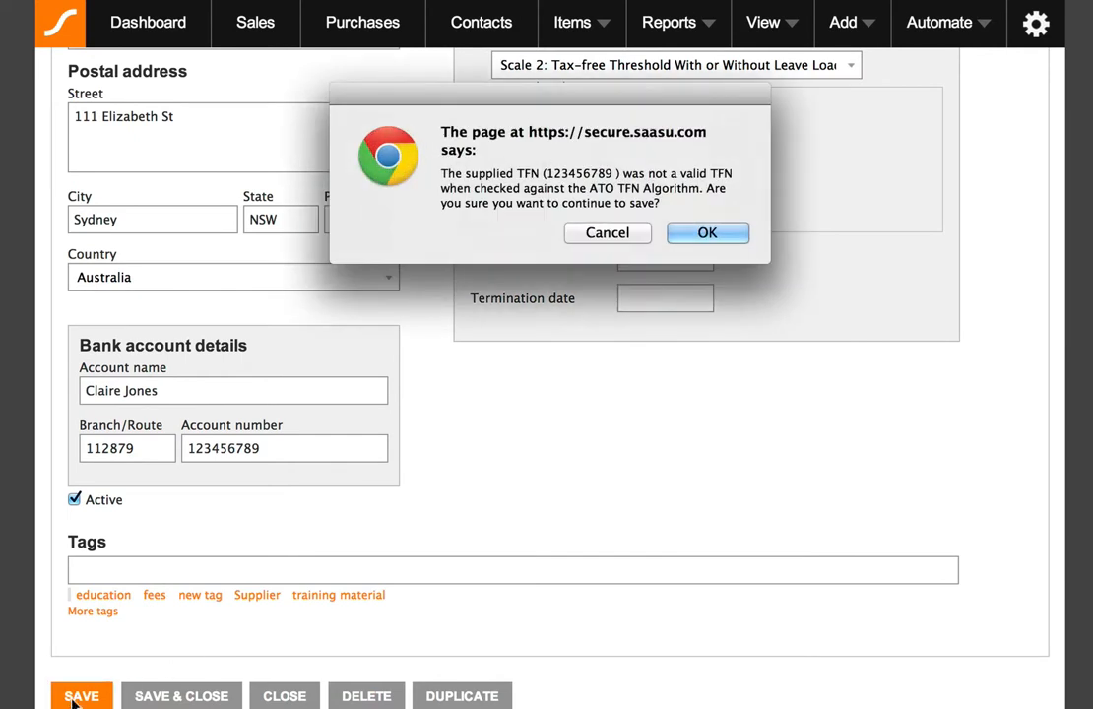
left_click(710, 234)
left_click(716, 236)
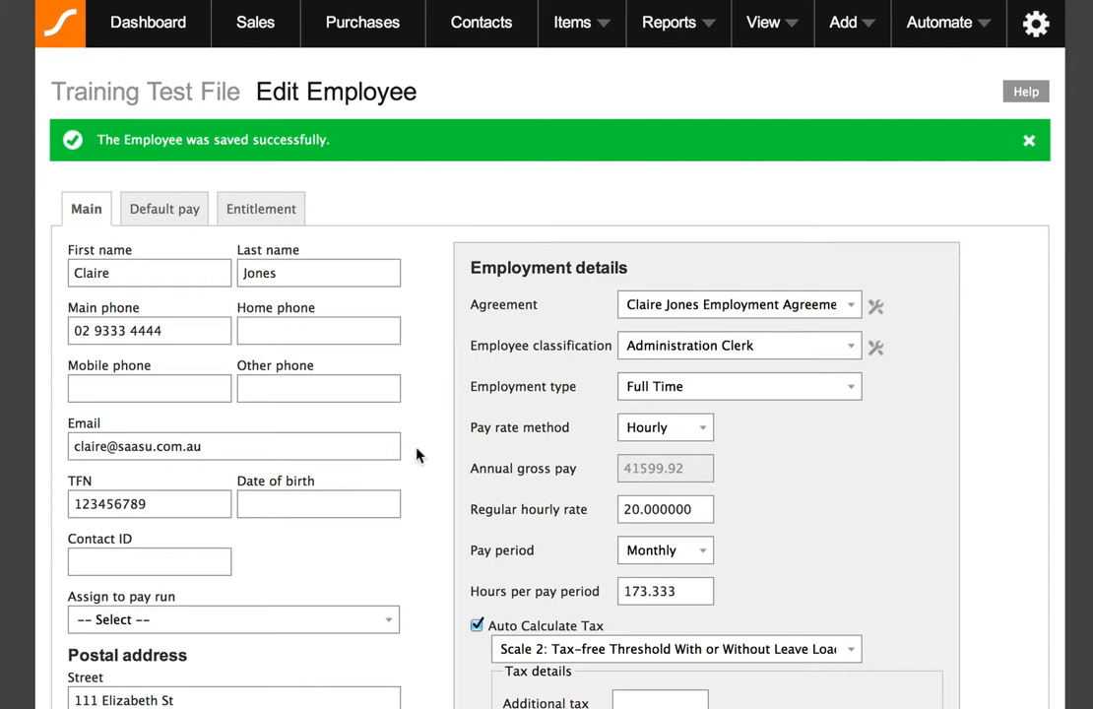
scroll(415, 452, "down", 1)
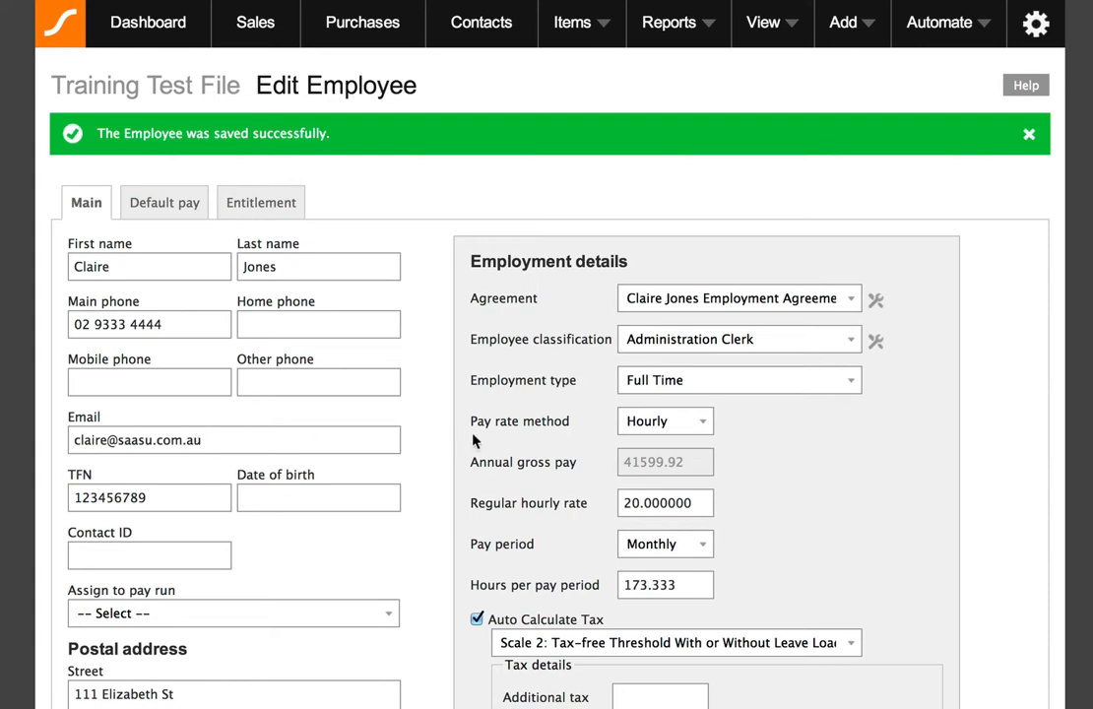
scroll(448, 397, "down", 3)
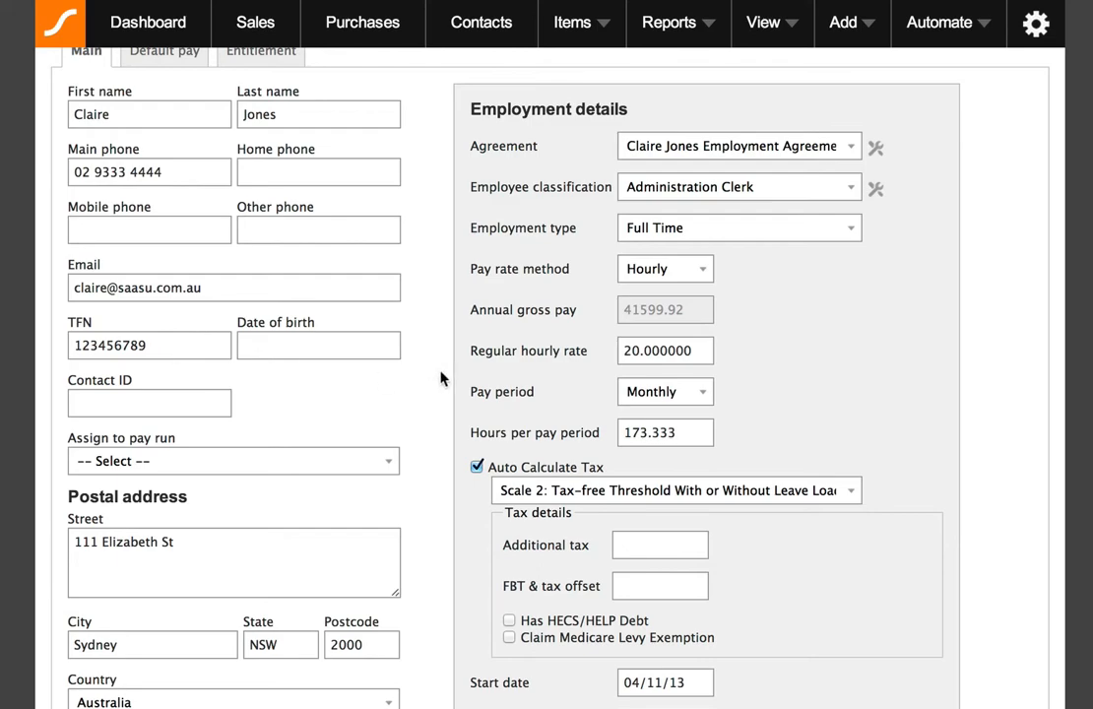
scroll(433, 379, "down", 3)
scroll(441, 378, "down", 2)
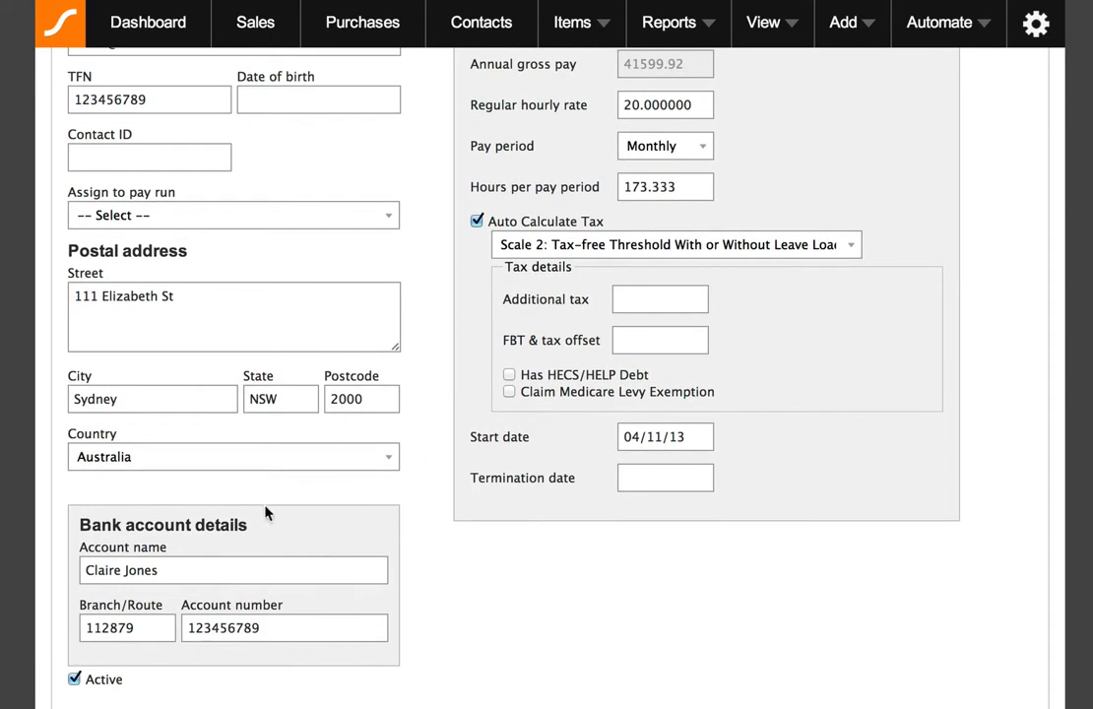
scroll(221, 611, "down", 1)
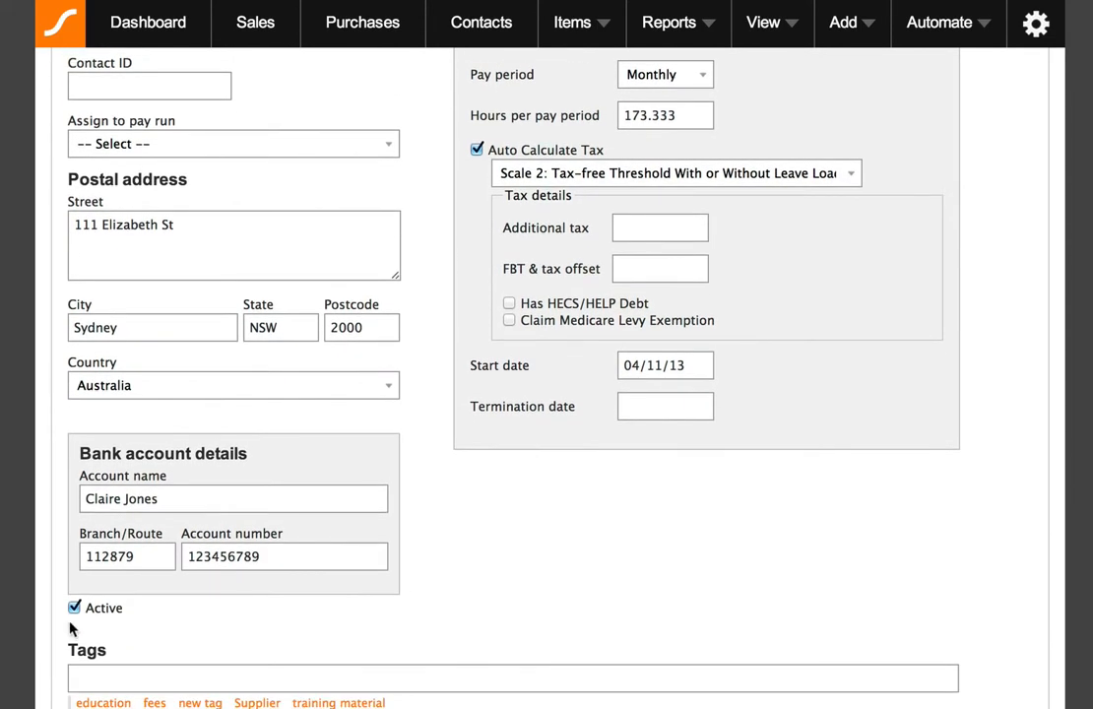
left_click(74, 610)
left_click(74, 609)
Add a Base Pay Hourly wage item to the employee's default pay with 173.333 hours.
scroll(453, 631, "up", 5)
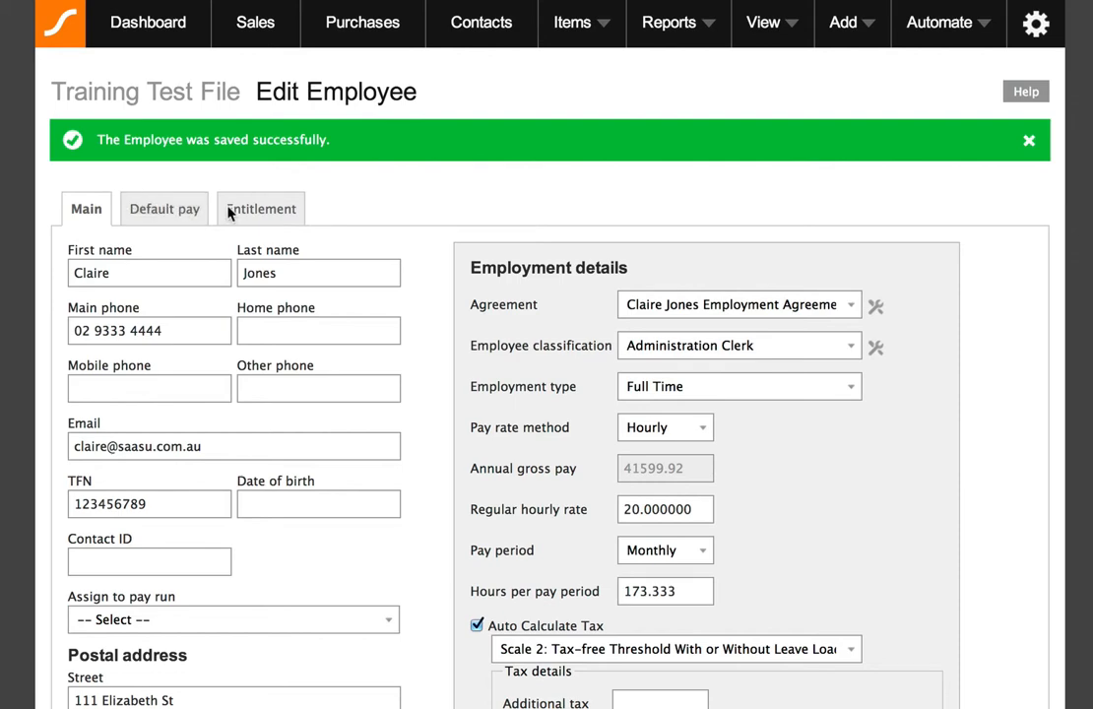
left_click(164, 208)
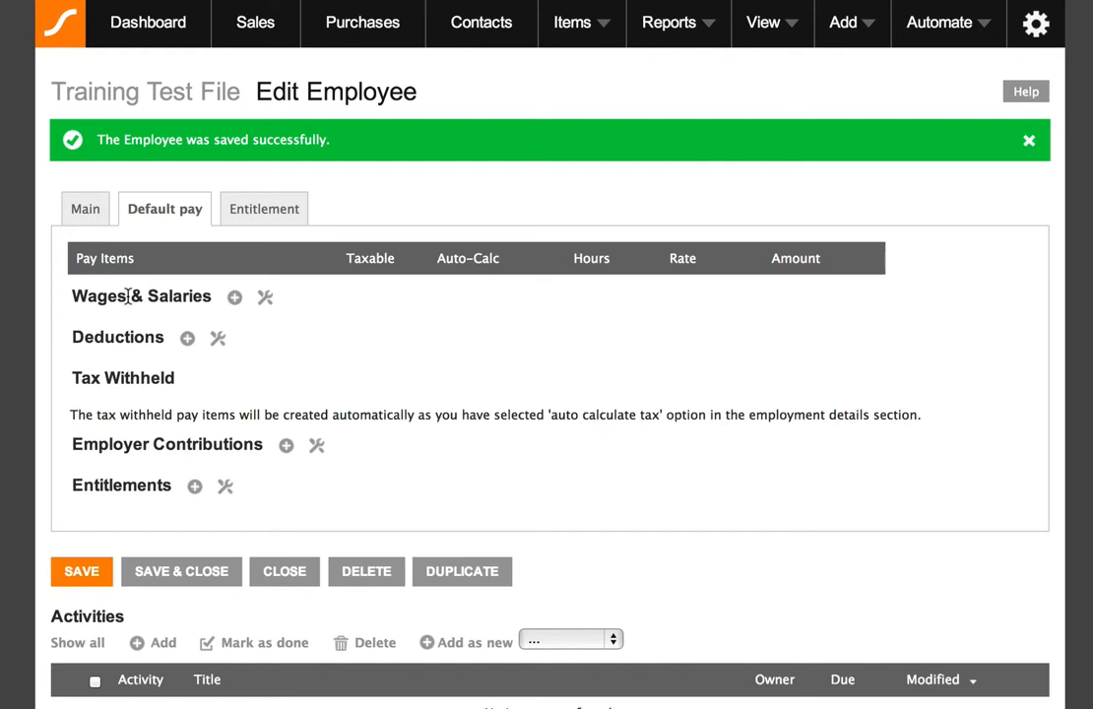
left_click(234, 298)
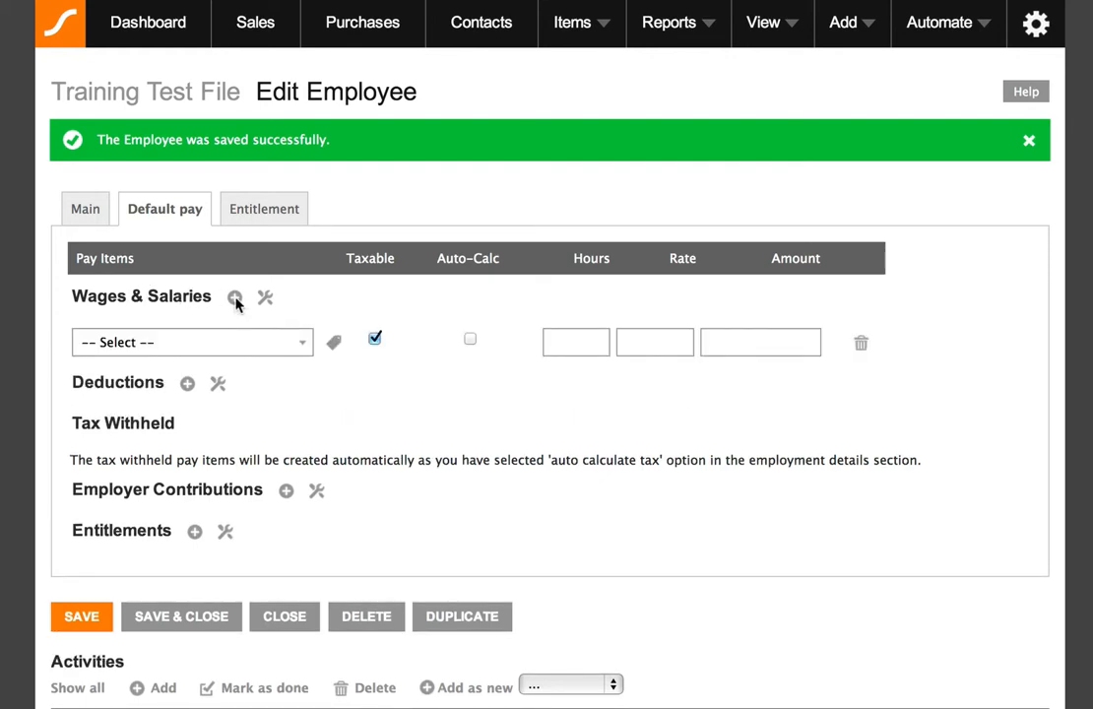
left_click(297, 345)
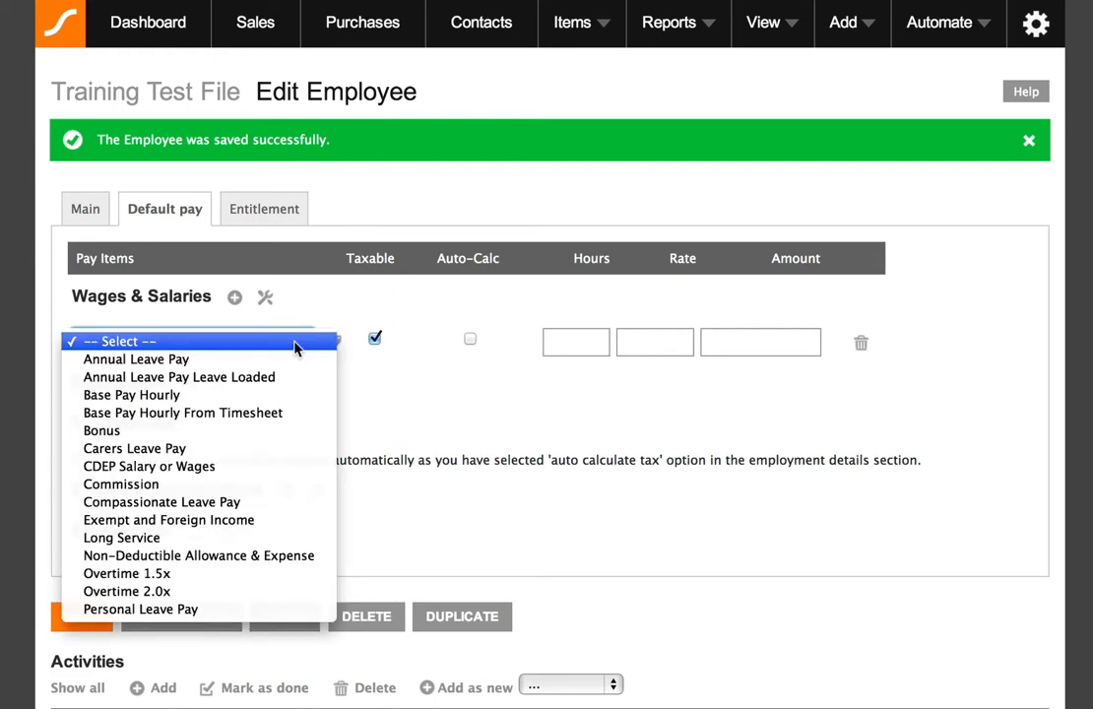
left_click(173, 395)
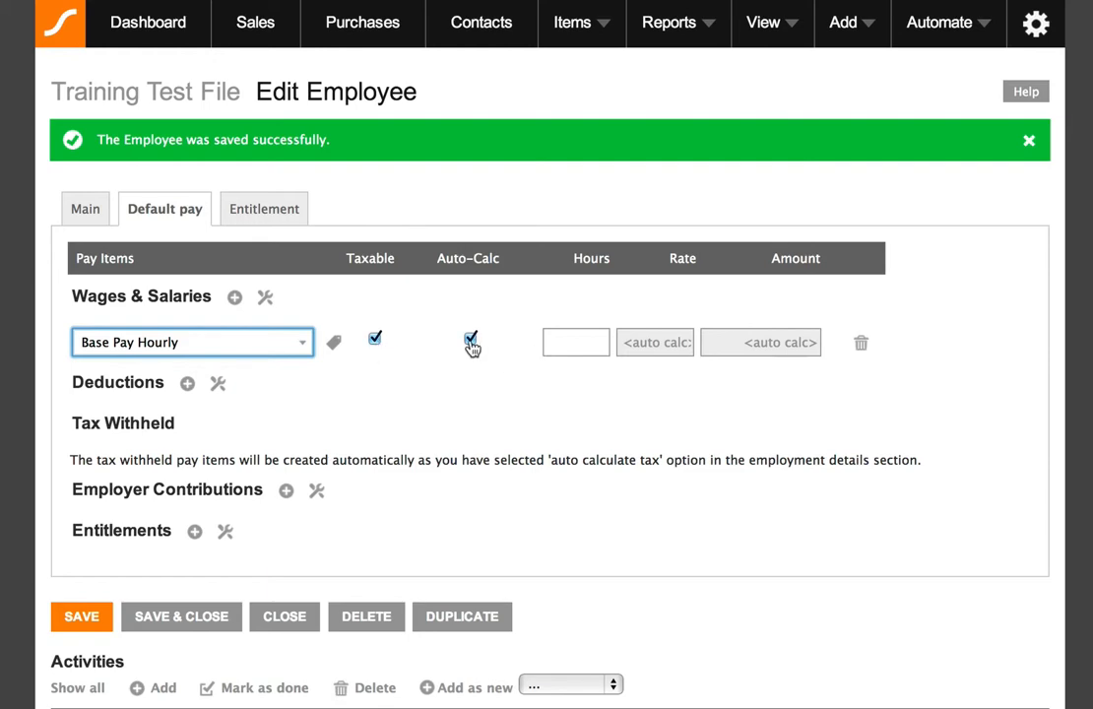
left_click(583, 344)
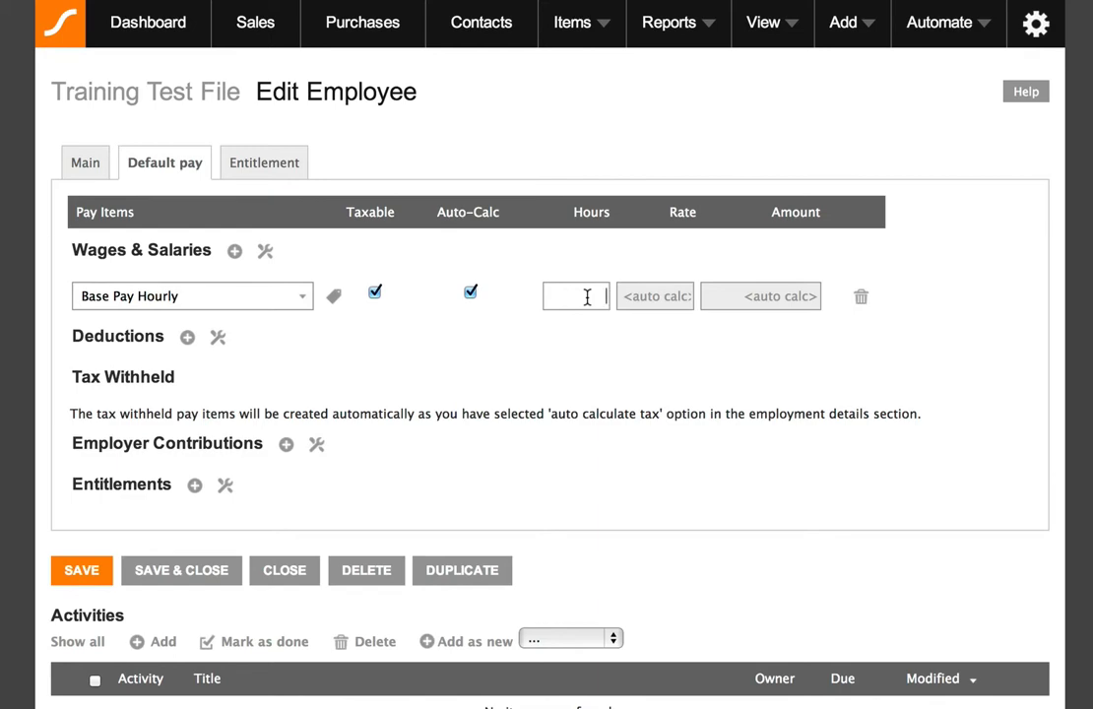
type("173.333")
left_click(188, 338)
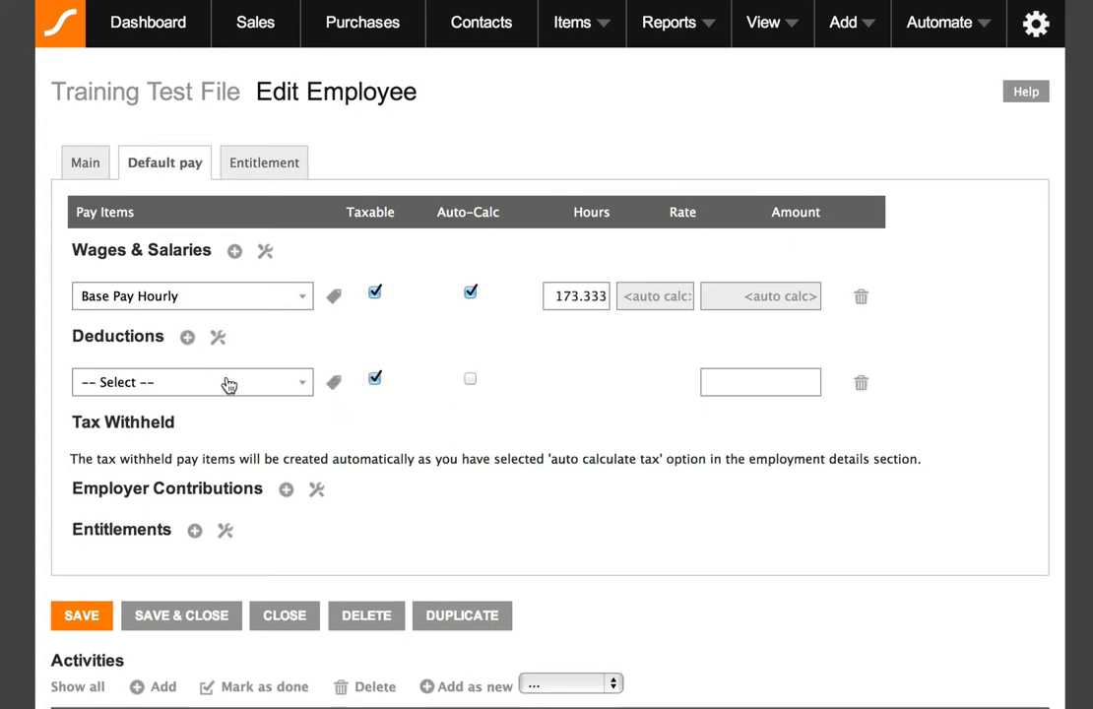
left_click(300, 384)
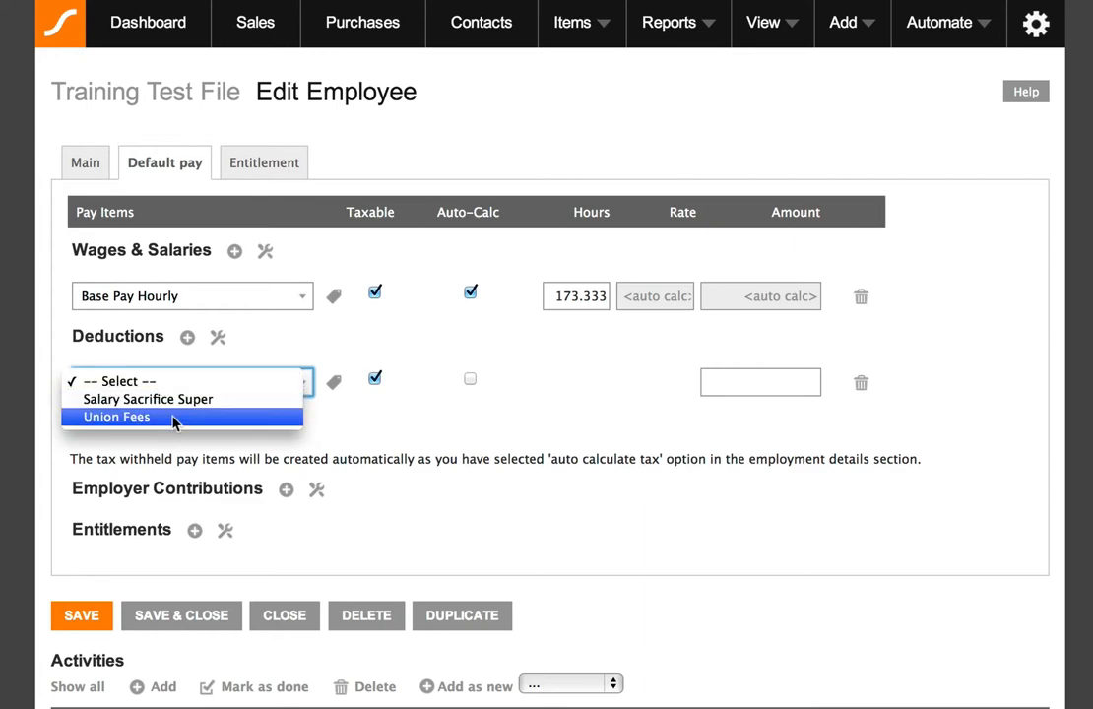
left_click(120, 384)
left_click(418, 415)
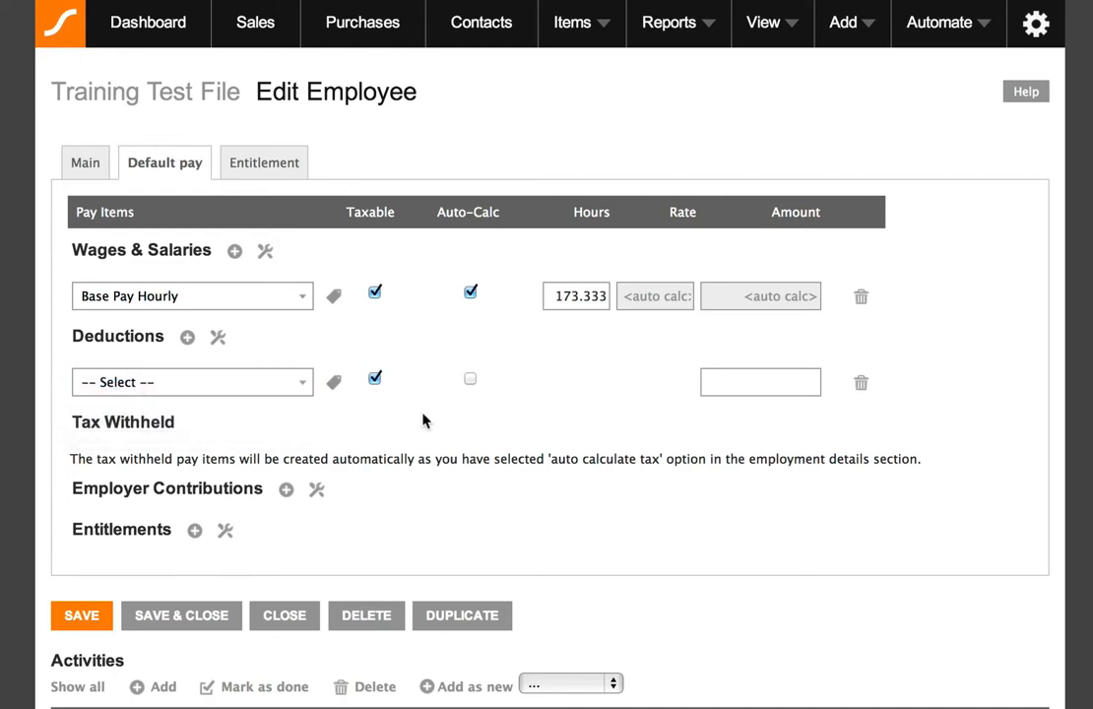
left_click(862, 385)
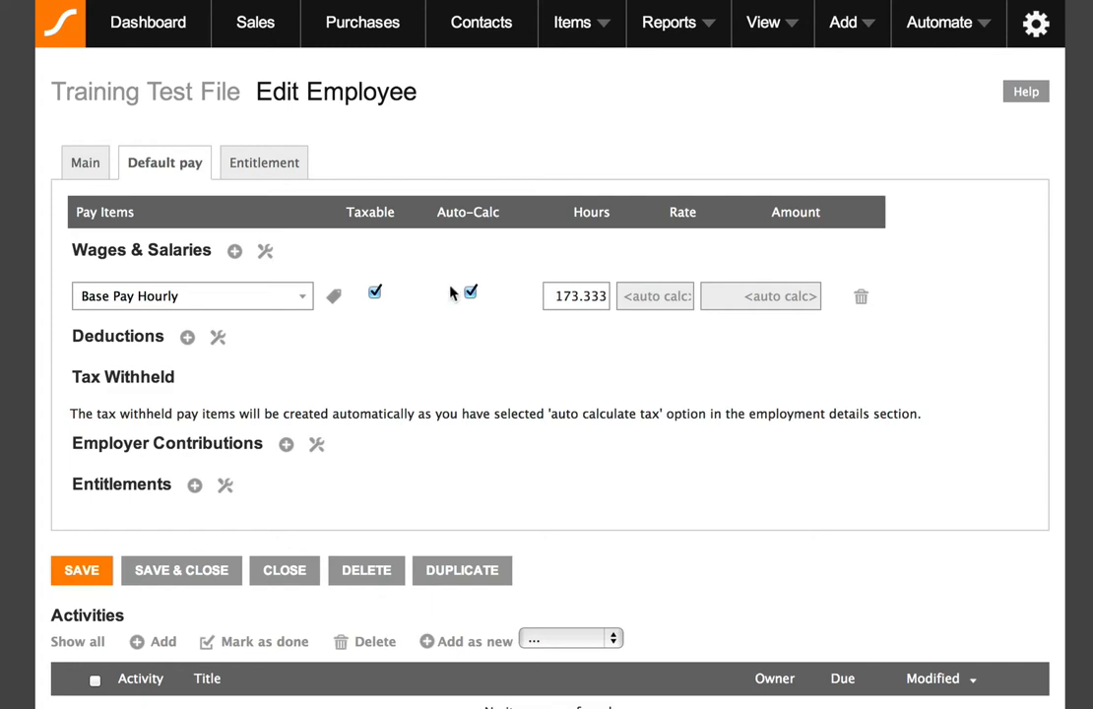
Add a Superannuation Guarantee Contribution (SGC) employer contribution with Auto-Calc enabled.
scroll(488, 346, "down", 1)
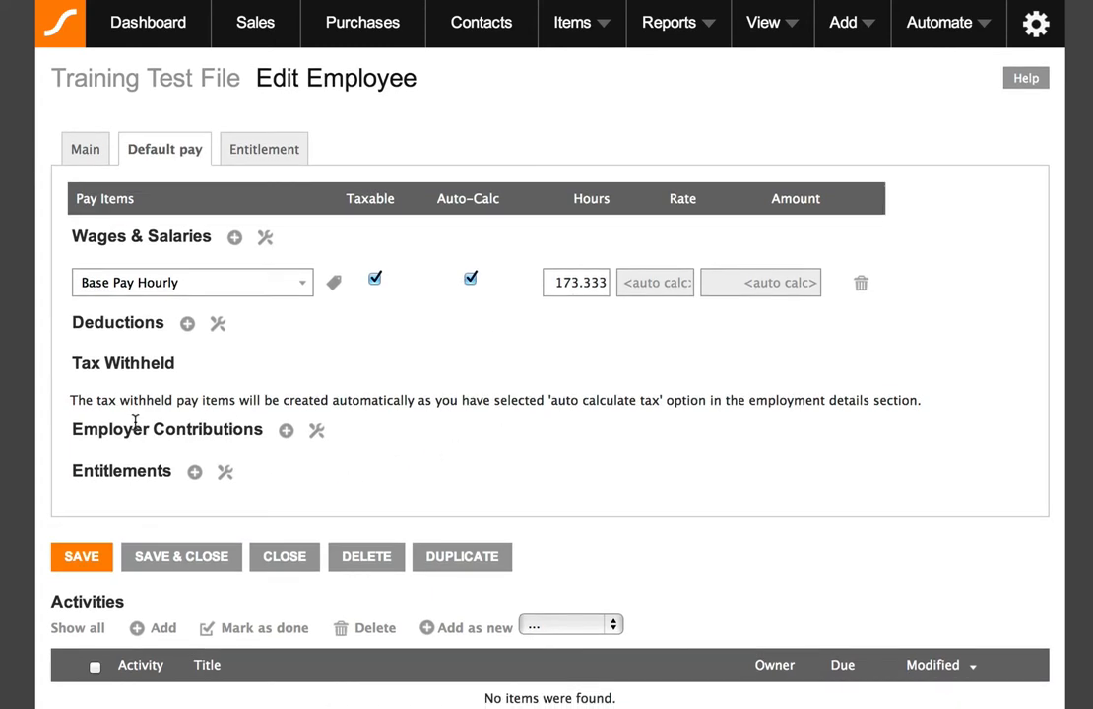
left_click(286, 433)
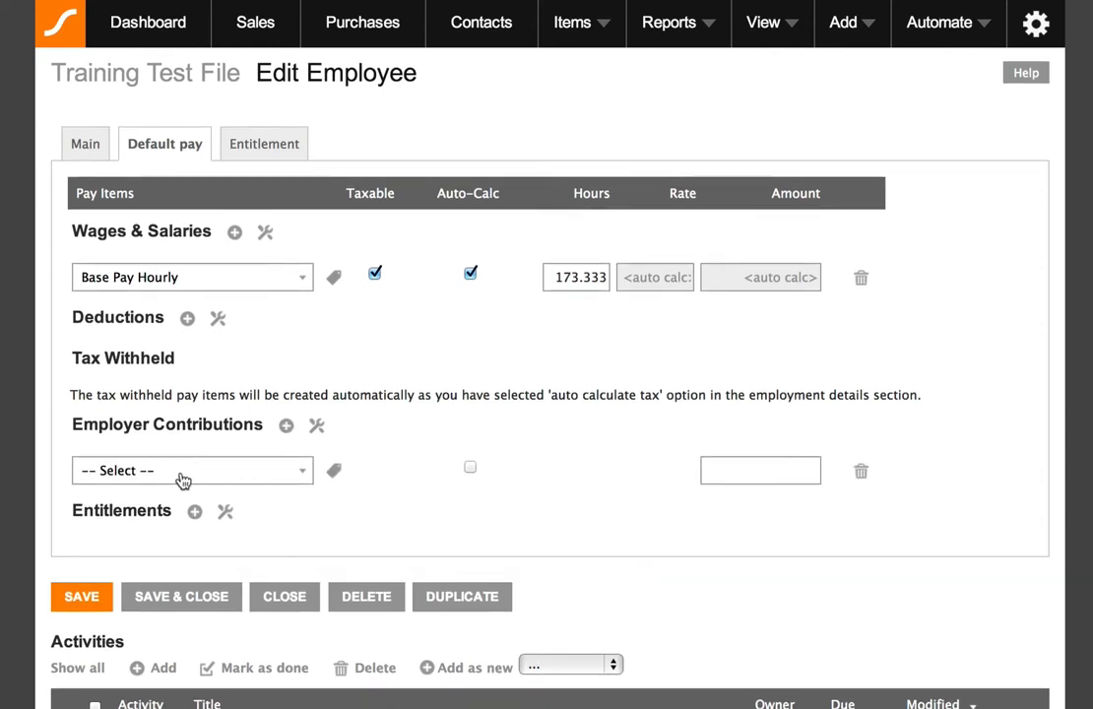
left_click(301, 470)
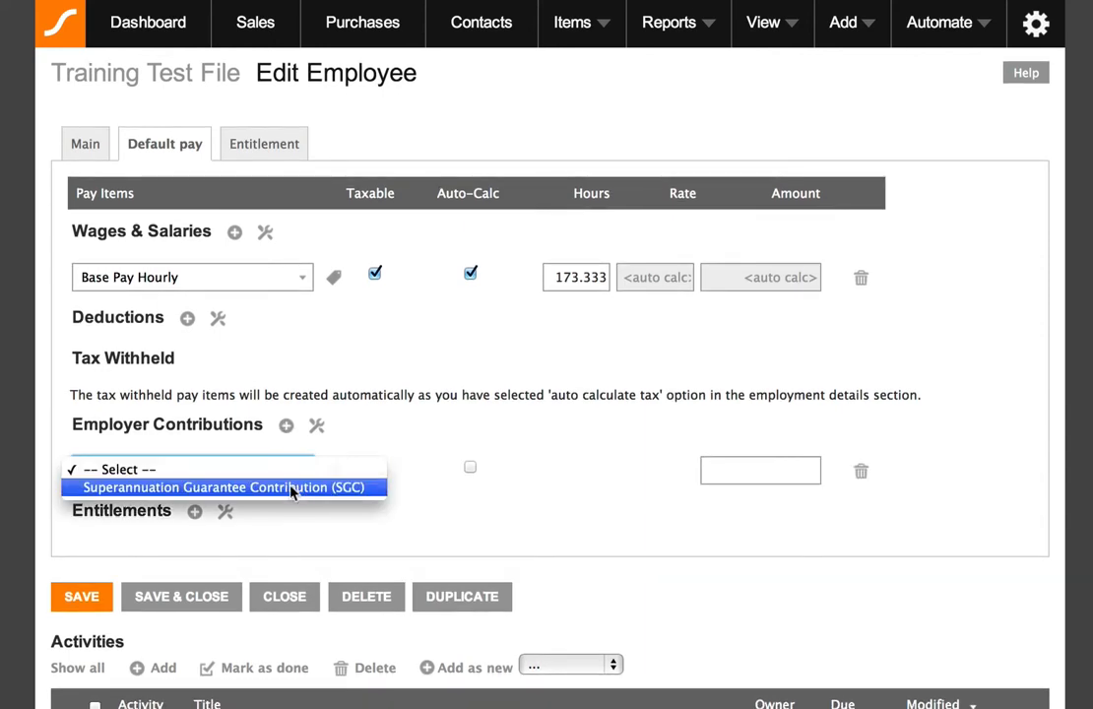
left_click(292, 487)
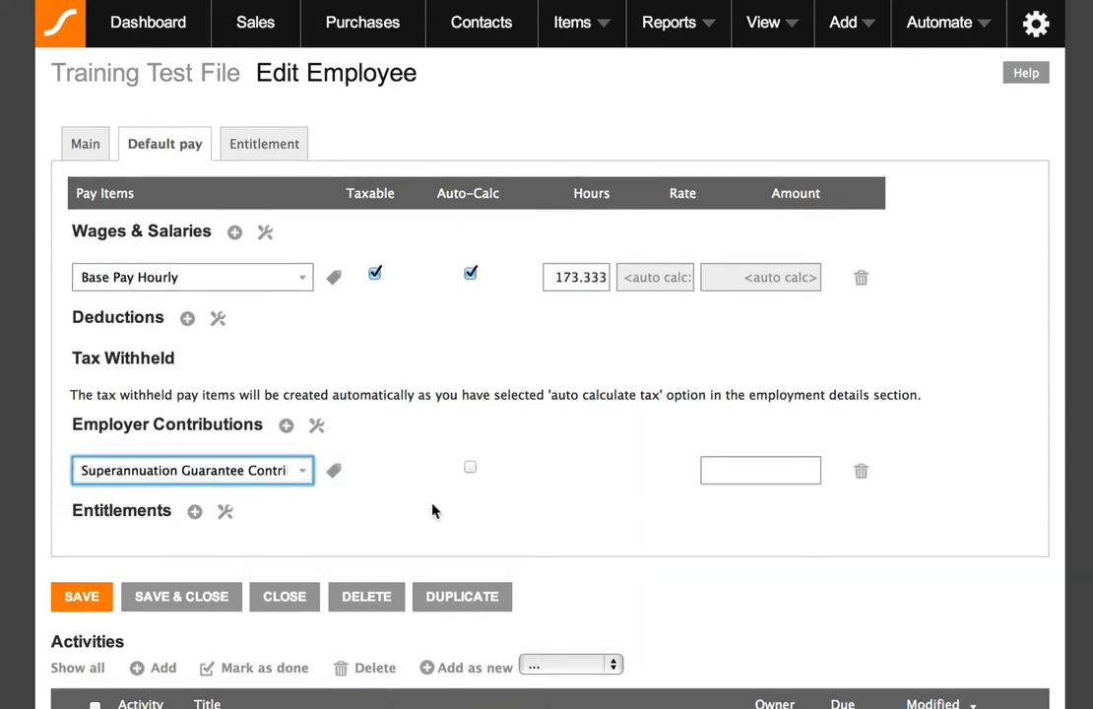
left_click(470, 469)
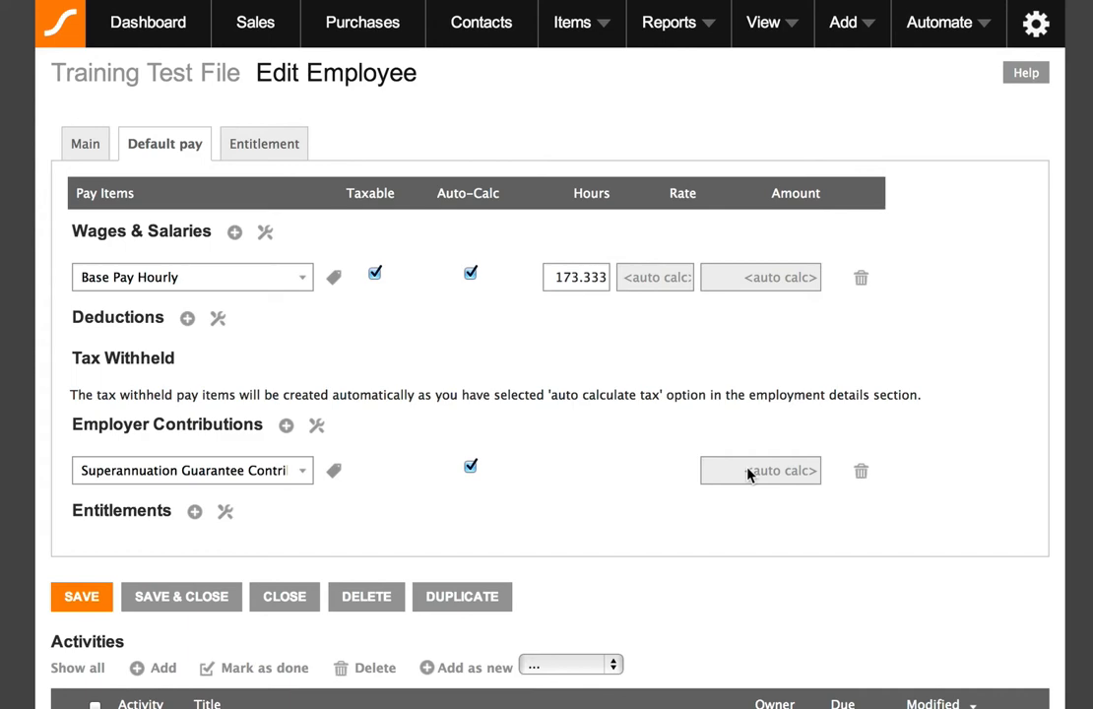
Add two entitlements to the default pay: Annual Holiday Leave and Personal Sick Leave.
left_click(195, 512)
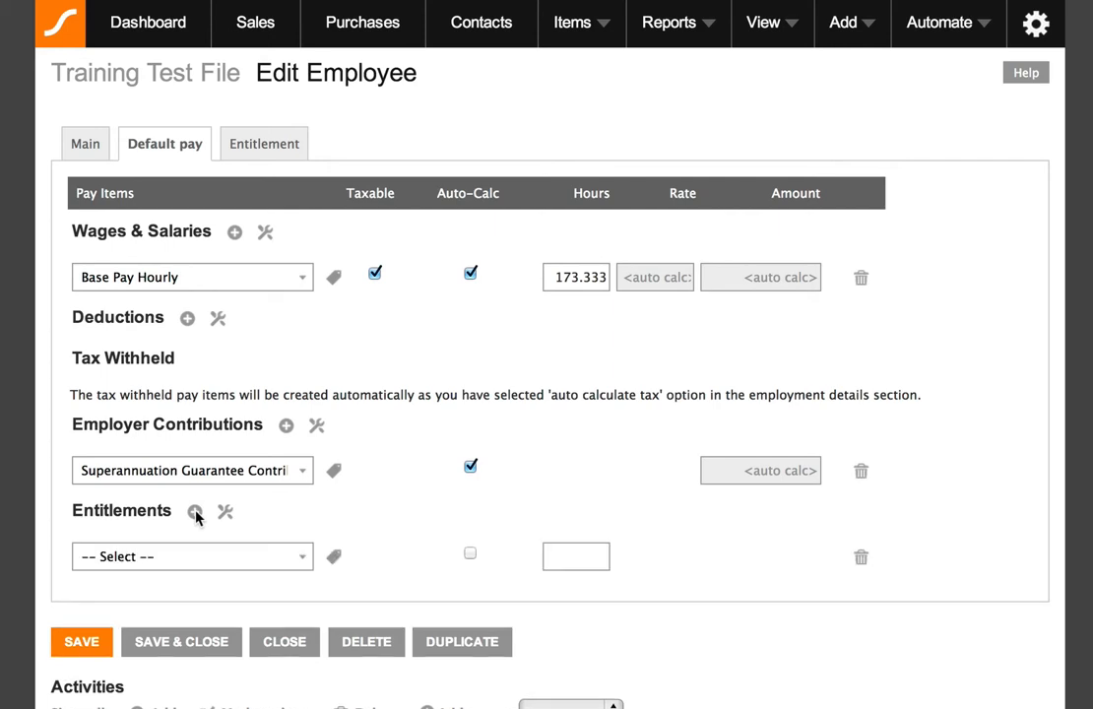
left_click(195, 512)
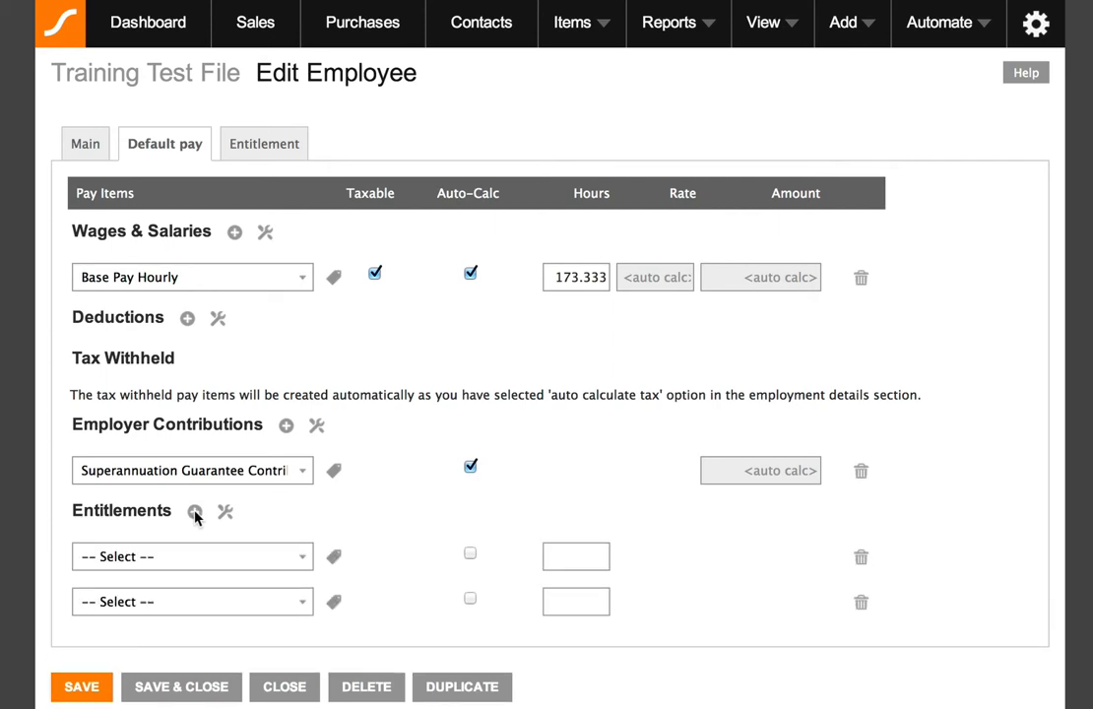
left_click(239, 554)
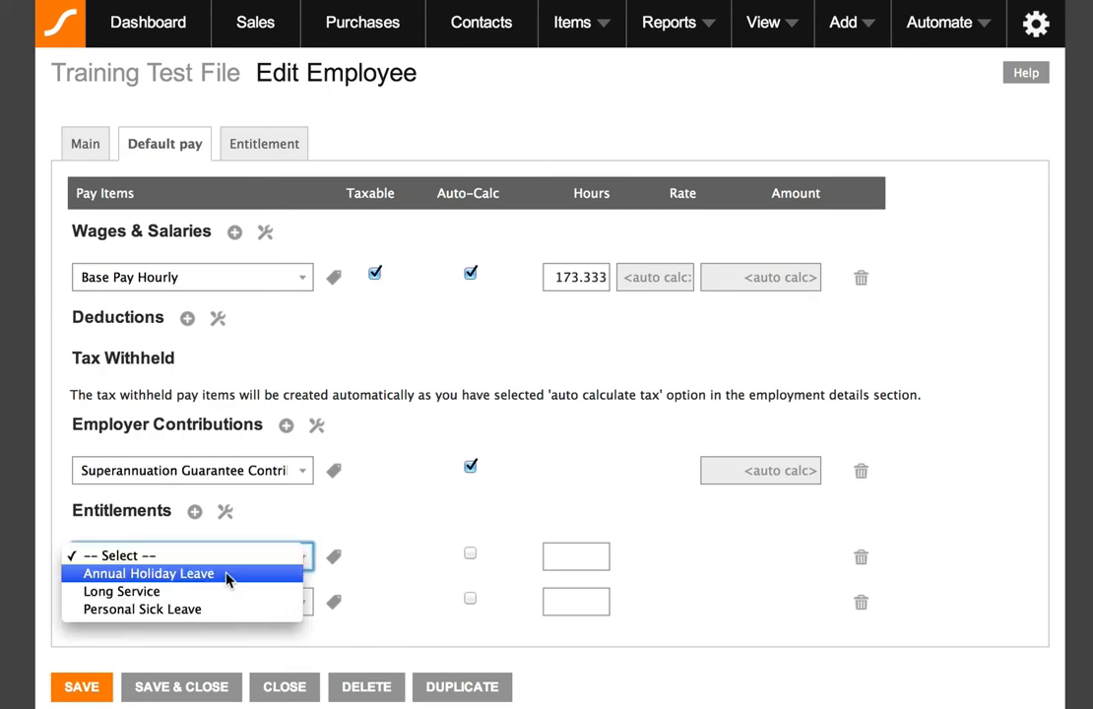
left_click(226, 573)
left_click(243, 604)
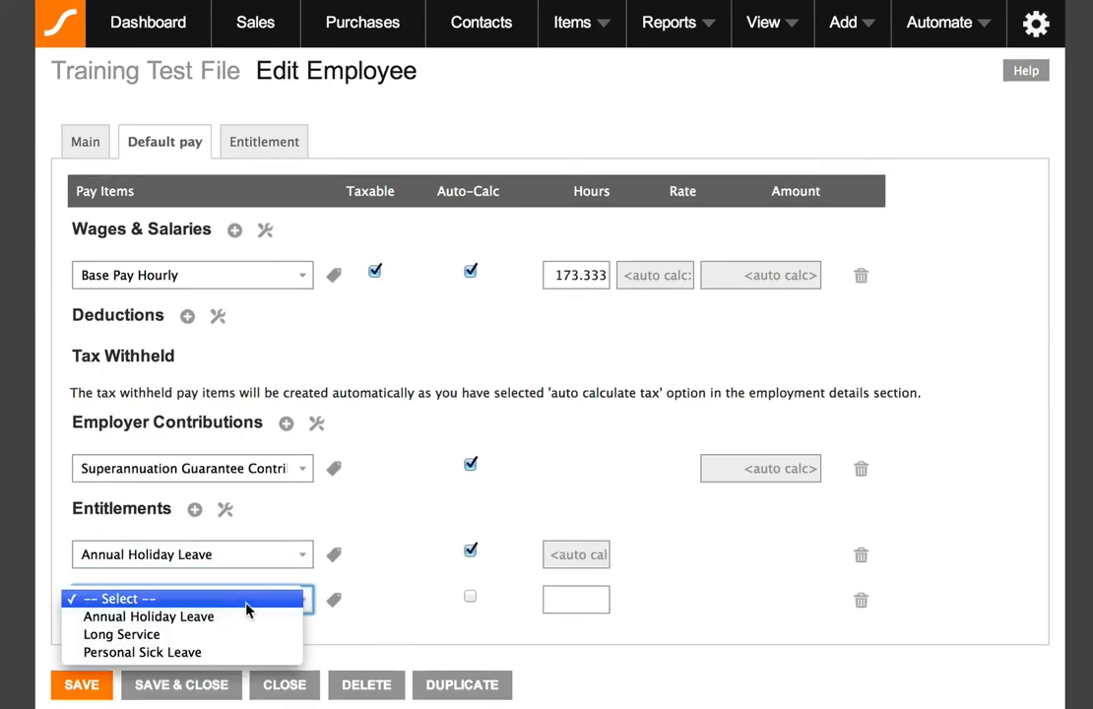
left_click(227, 652)
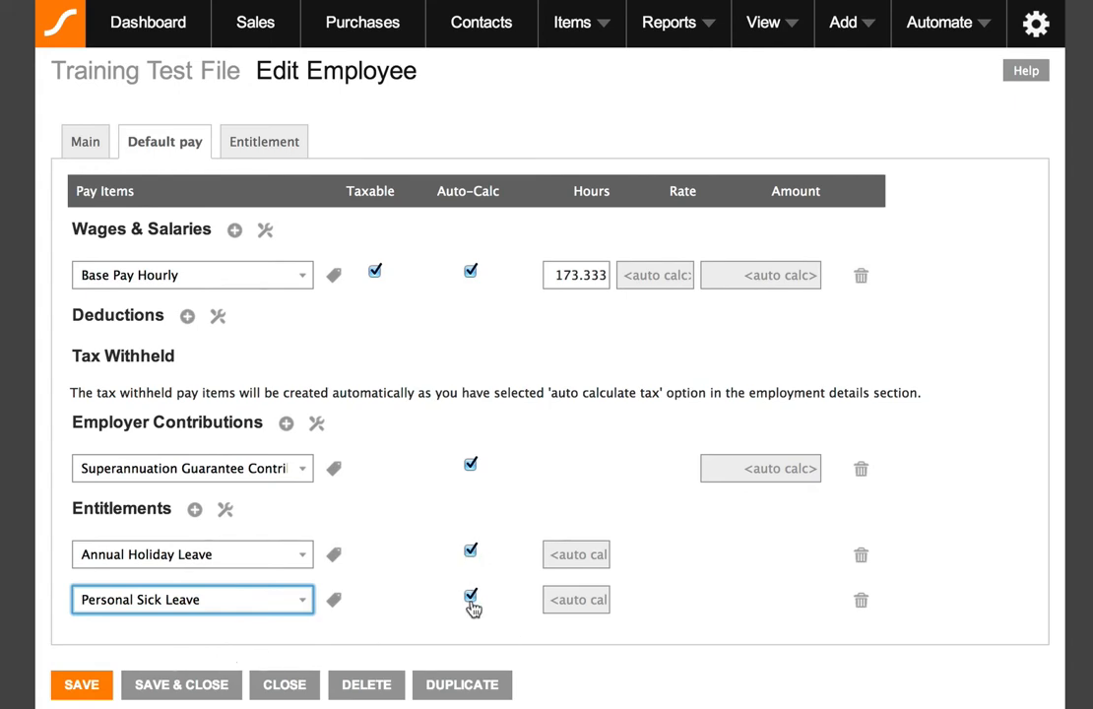
left_click(645, 632)
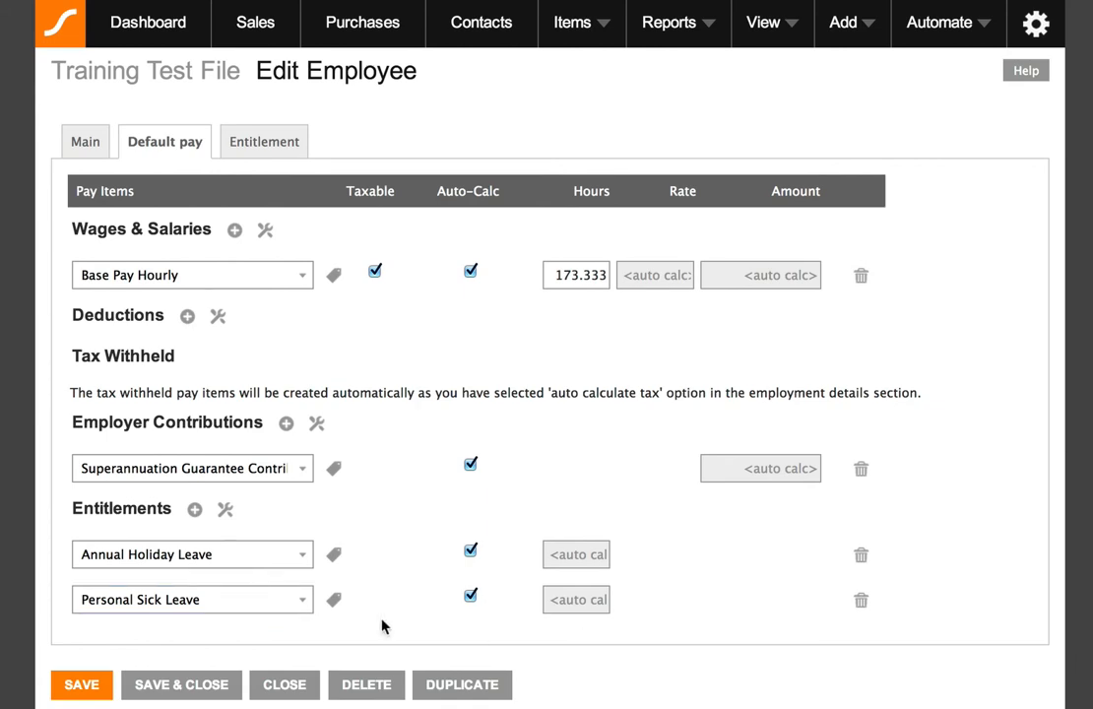
Save the employee's default pay items, accepting the TFN warning.
left_click(85, 684)
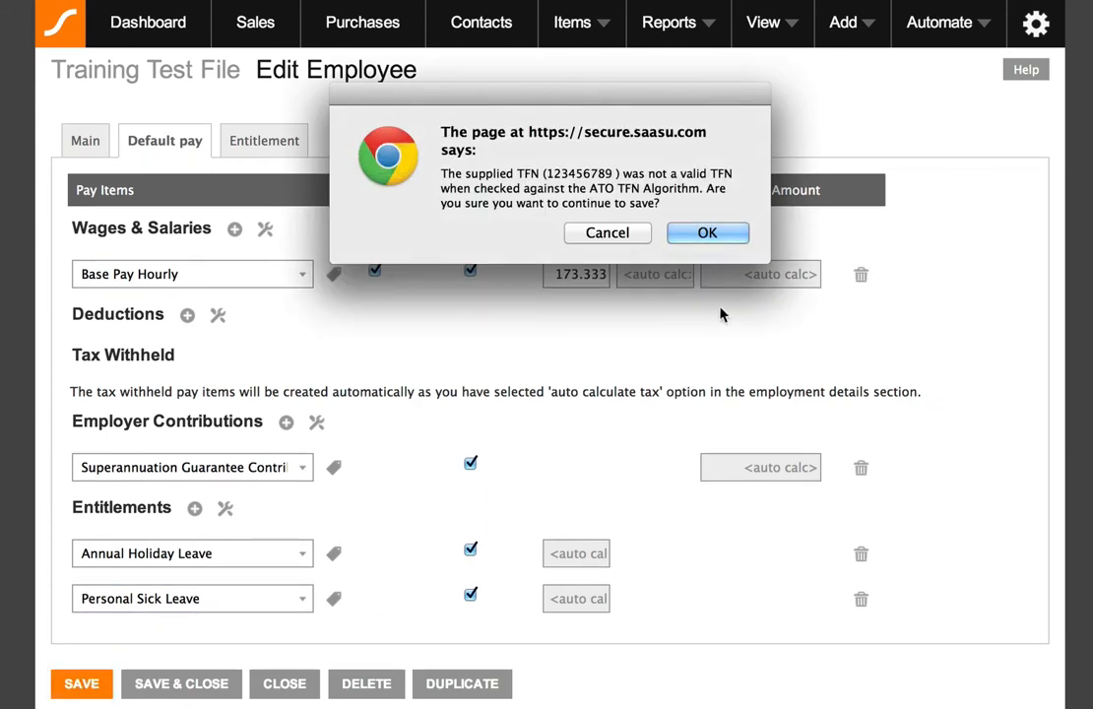
left_click(679, 235)
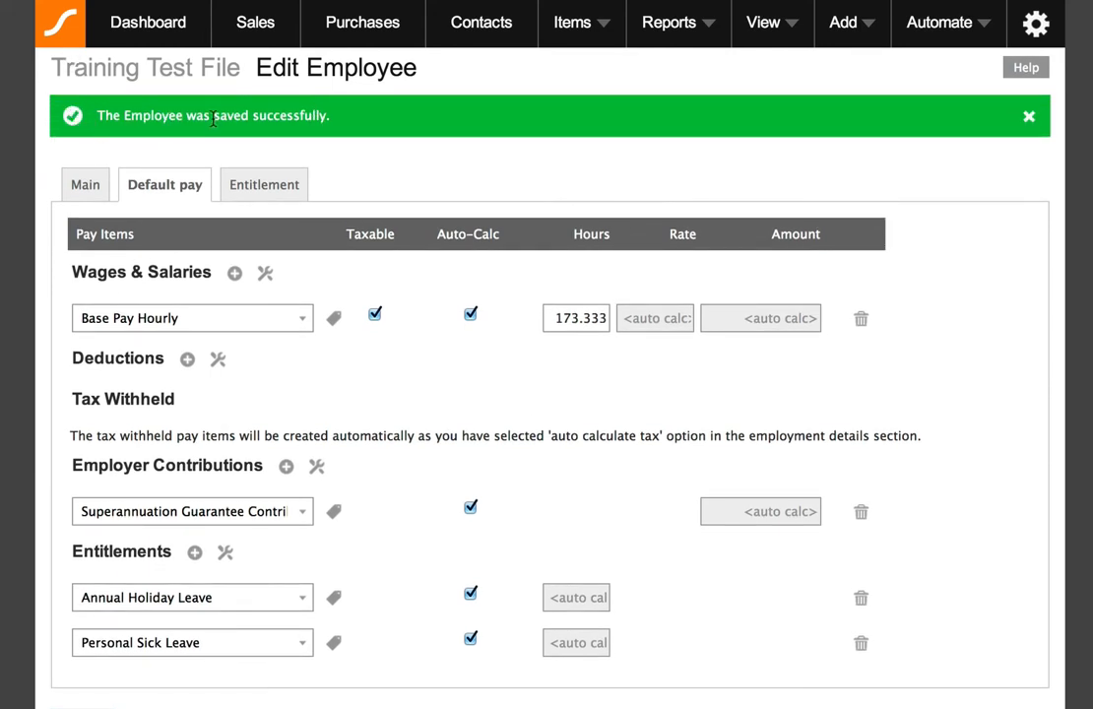
View the employee's entitlement accruals.
scroll(372, 151, "down", 2)
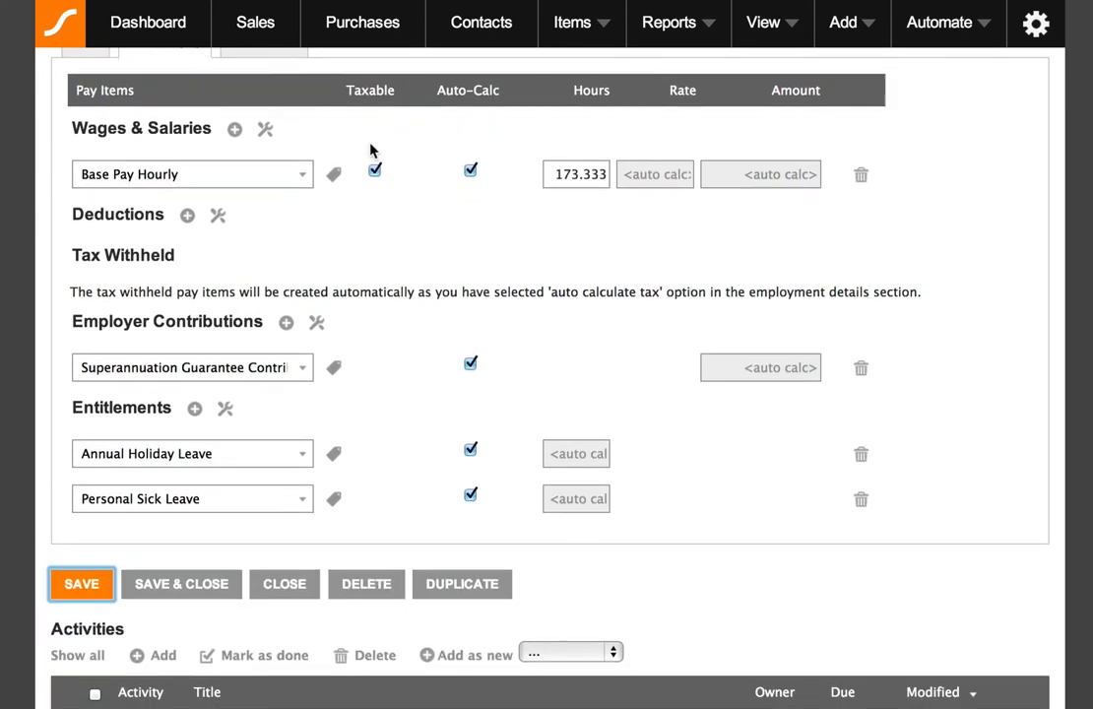
scroll(372, 148, "up", 2)
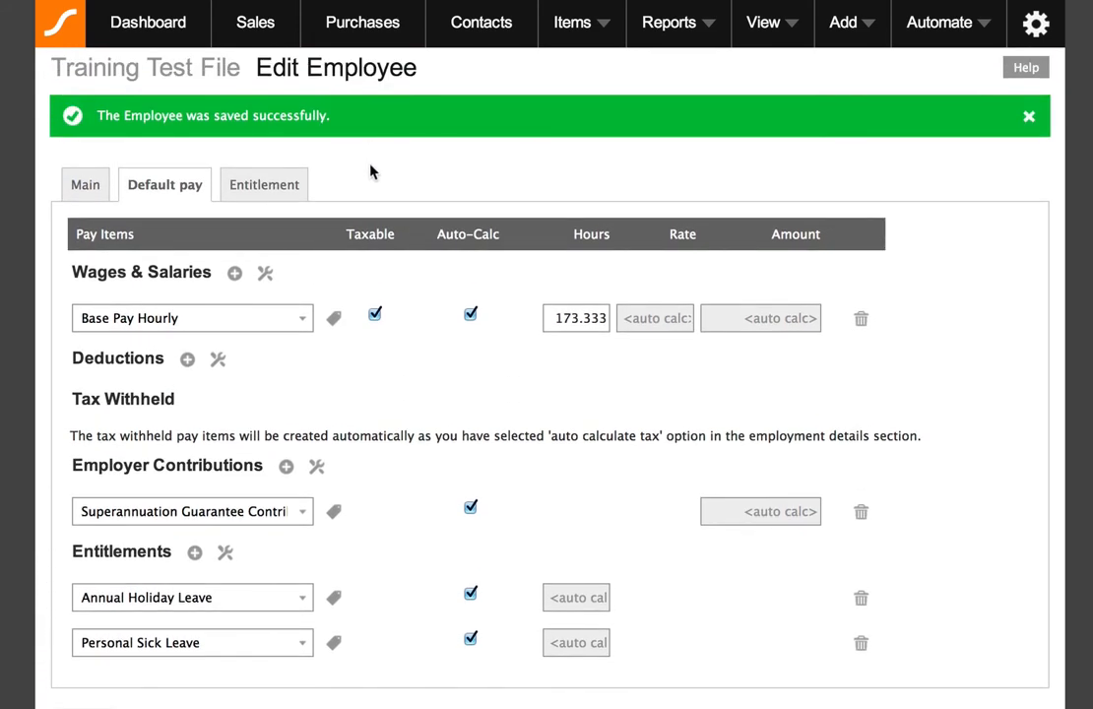
scroll(271, 187, "down", 1)
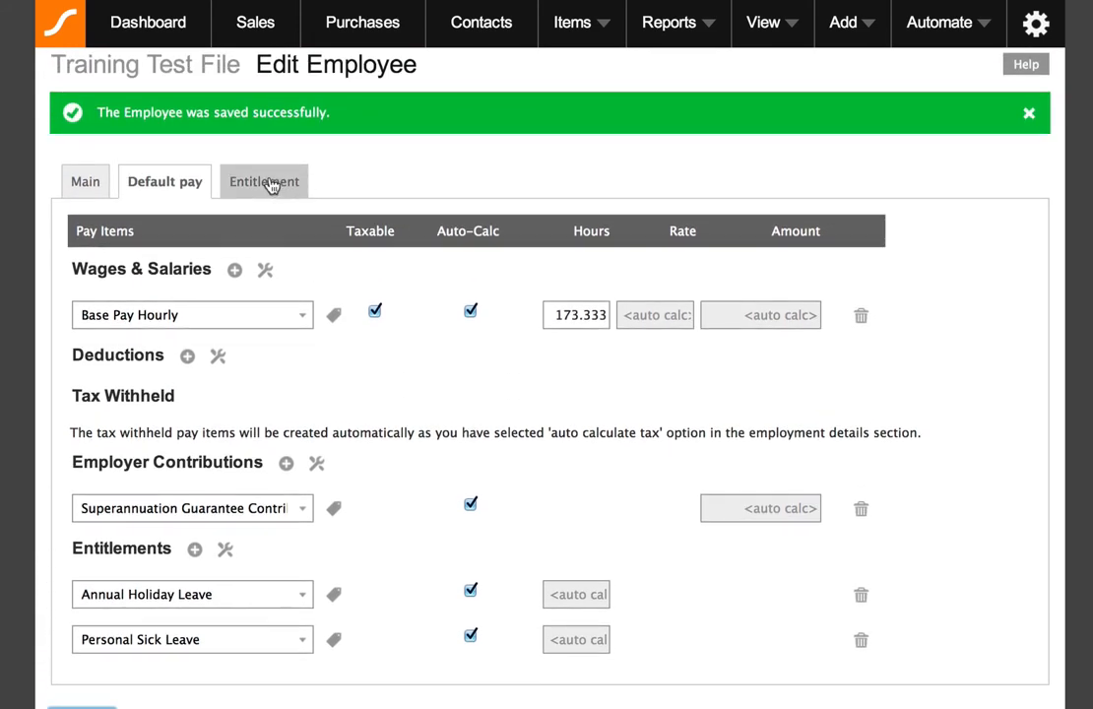
left_click(264, 185)
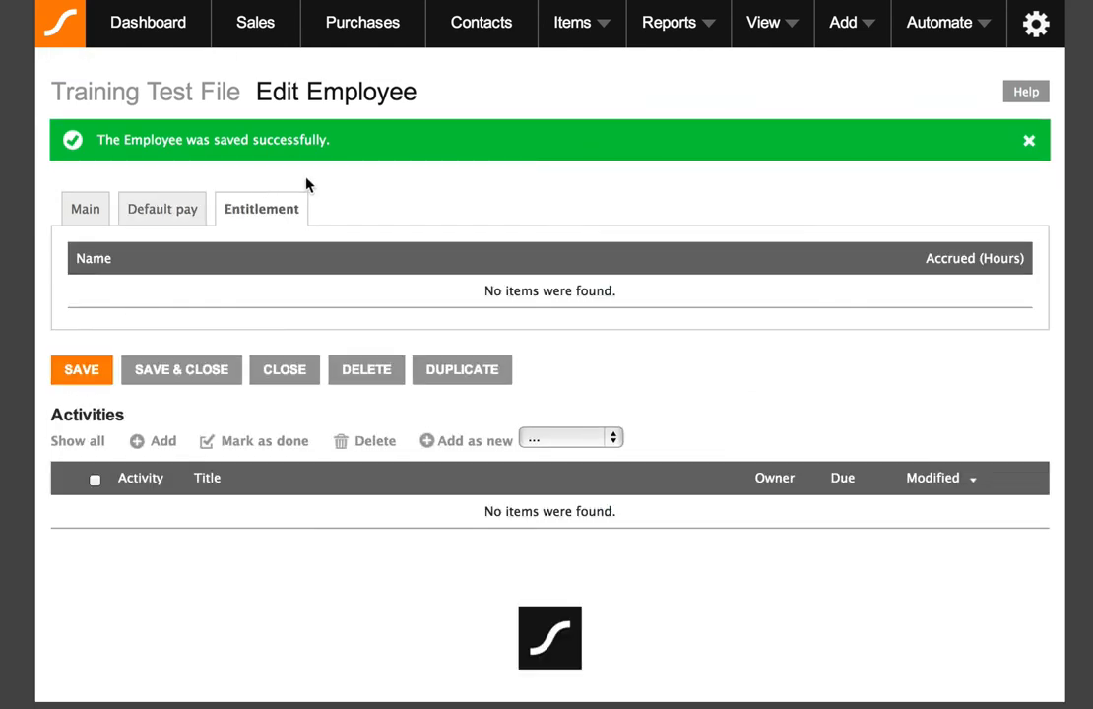